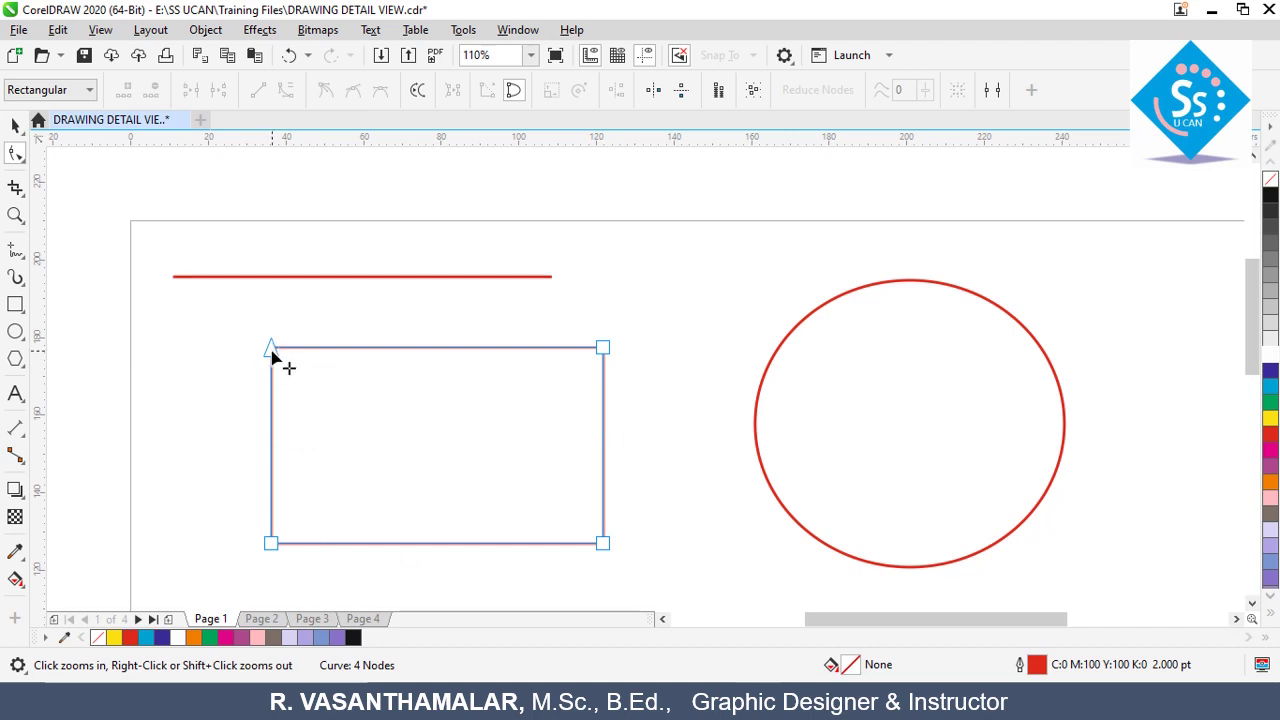
Move the rectangle's upper-left corner node slightly up and to the right so its top and left sides slant
{"action": "left_click", "coordinate": [270, 349]}
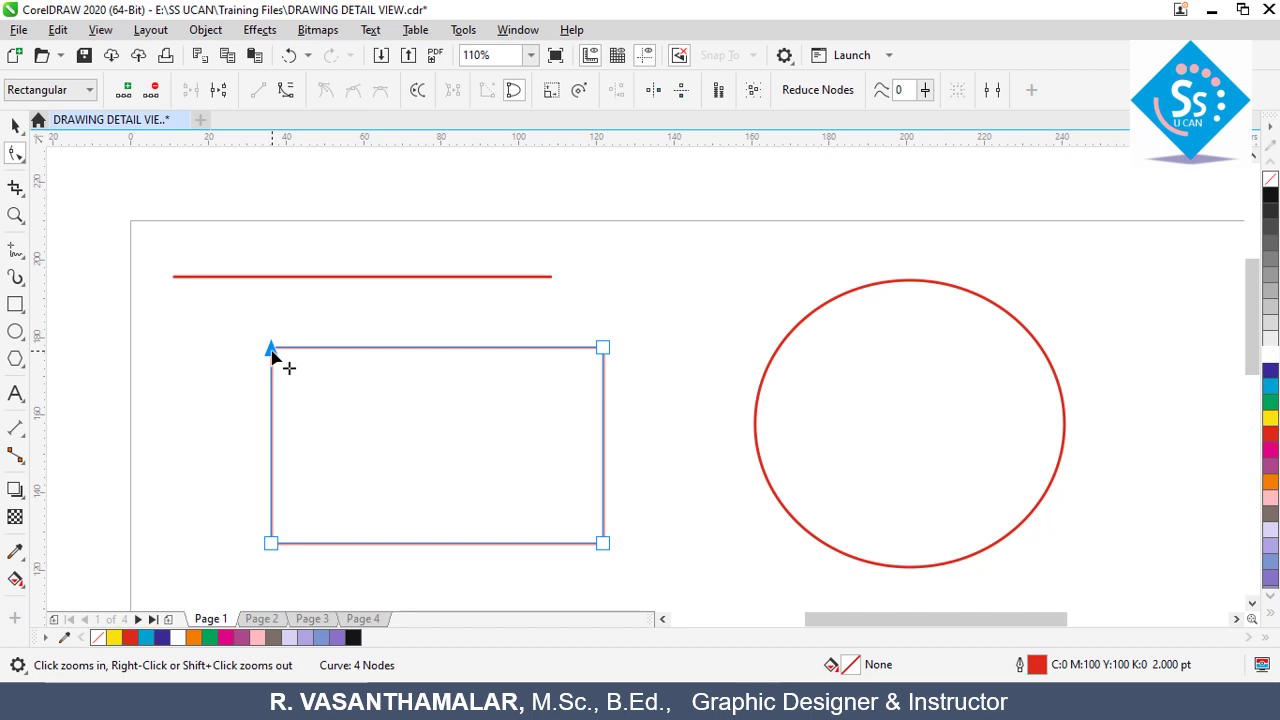
{"action": "right_click", "coordinate": [272, 354]}
{"action": "left_click", "coordinate": [335, 84]}
{"action": "left_click_drag", "start_coordinate": [270, 348], "coordinate": [310, 314]}
{"action": "left_click_drag", "start_coordinate": [251, 347], "coordinate": [291, 339]}
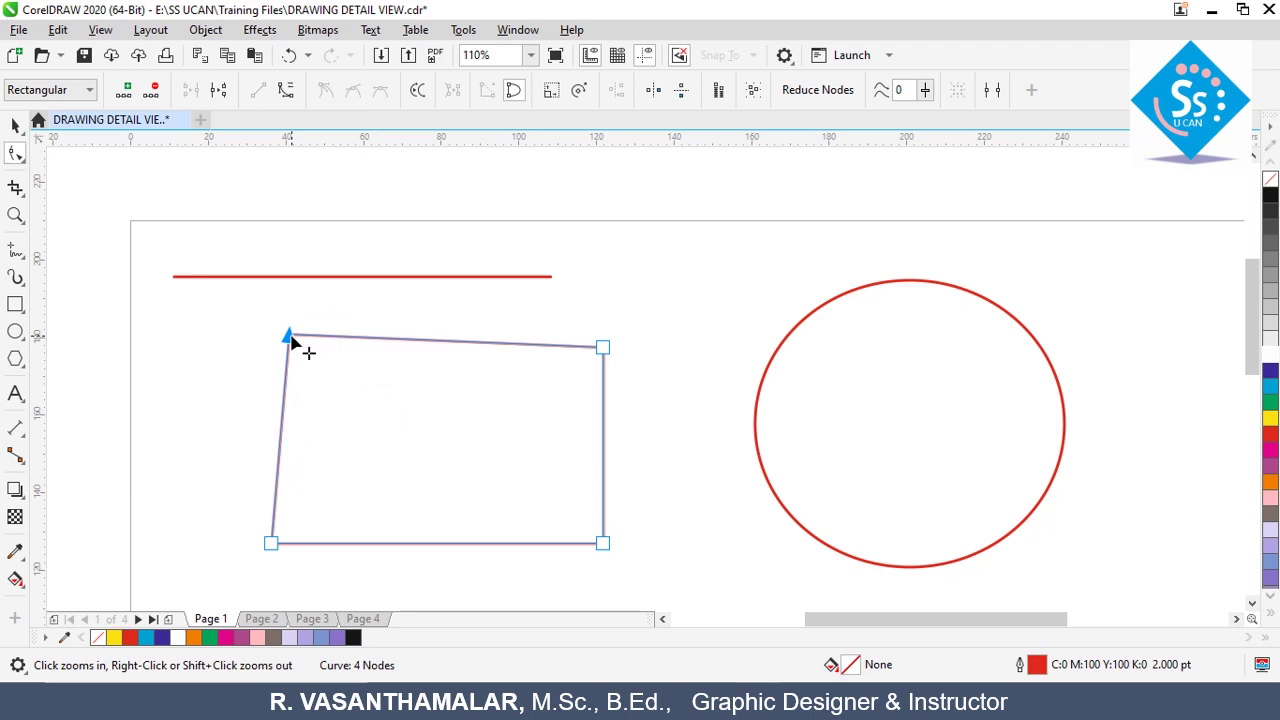
Examine the nodes along the outlines of the circle and the letter S
{"action": "left_click", "coordinate": [1010, 374]}
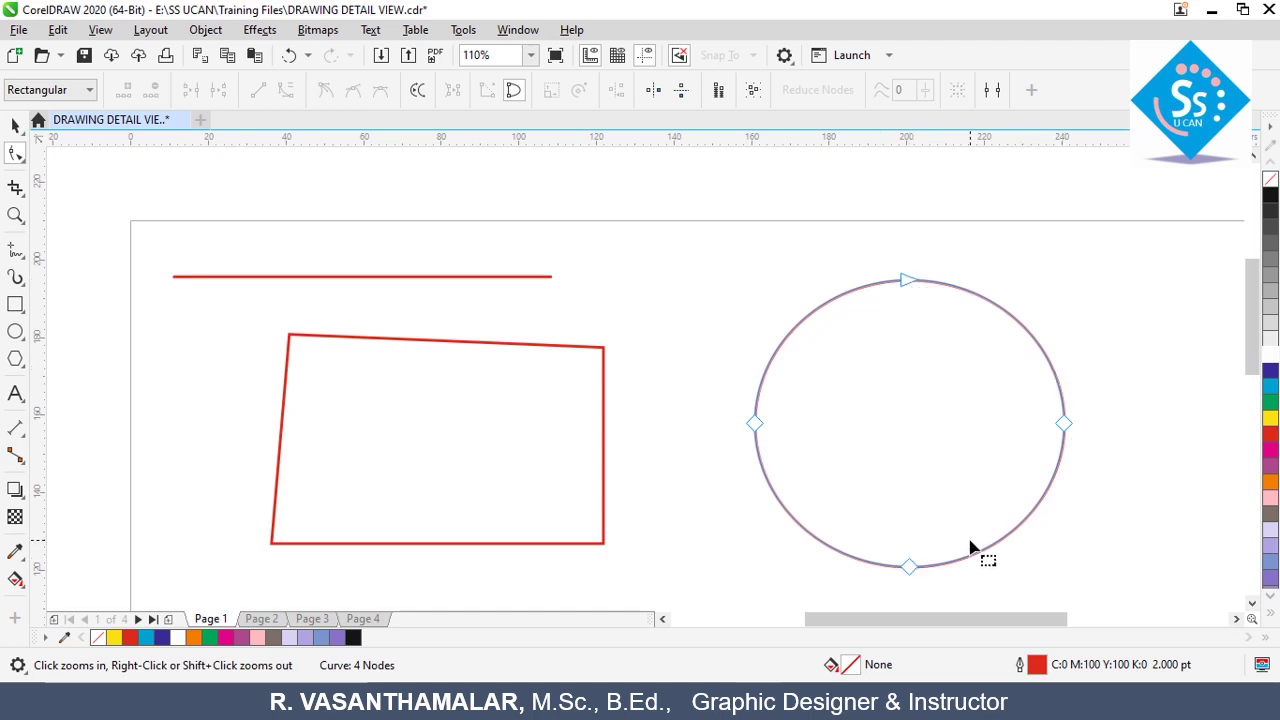
{"action": "key", "text": "space"}
{"action": "key", "text": "F4"}
{"action": "key", "text": "z"}
{"action": "left_click_drag", "start_coordinate": [309, 434], "coordinate": [541, 605]}
{"action": "key", "text": "space"}
{"action": "left_click", "coordinate": [533, 253]}
{"action": "key", "text": "z"}
{"action": "left_click_drag", "start_coordinate": [383, 177], "coordinate": [754, 556]}
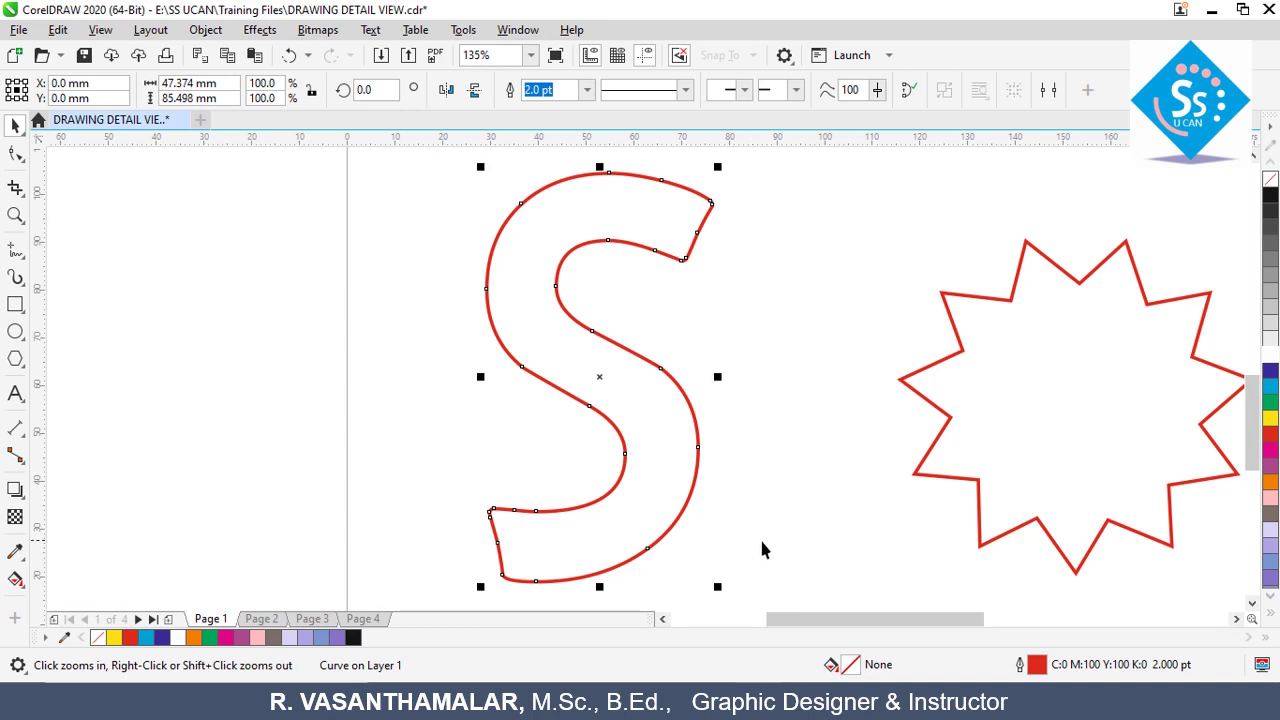
{"action": "left_click", "coordinate": [15, 153]}
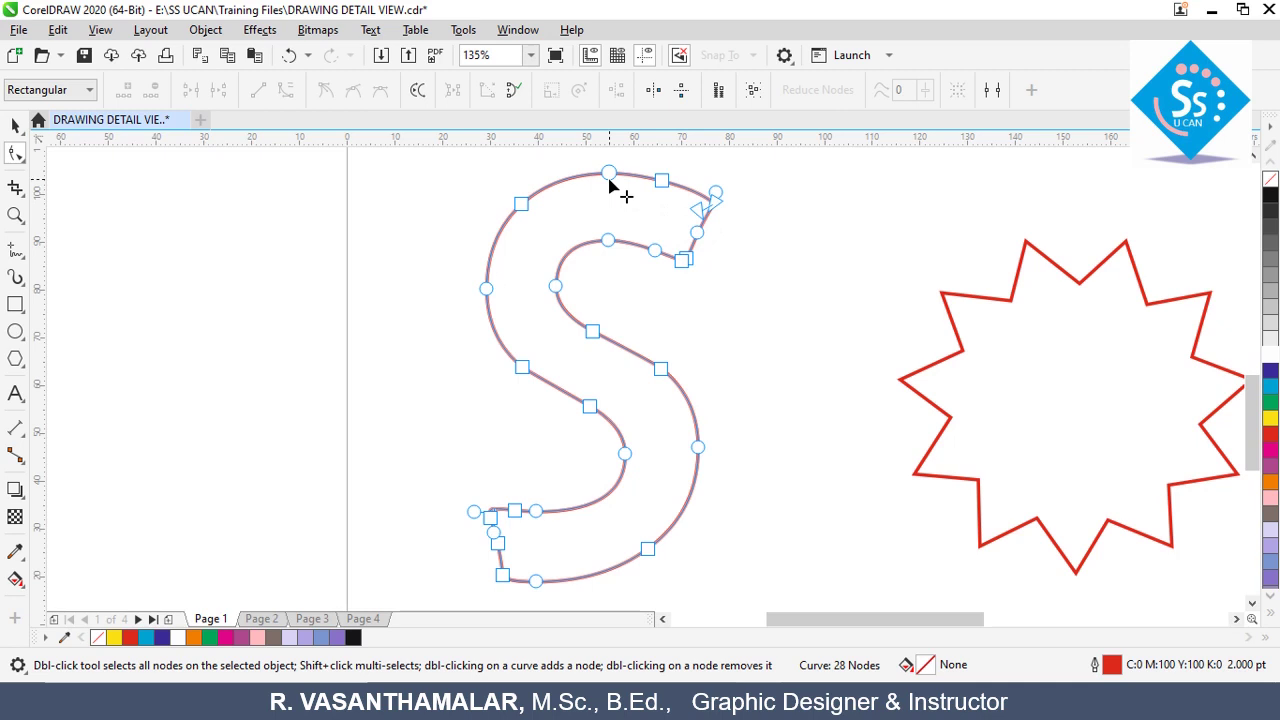
Examine the nodes of the star polygon and the red meditating figure
{"action": "left_click", "coordinate": [1112, 420]}
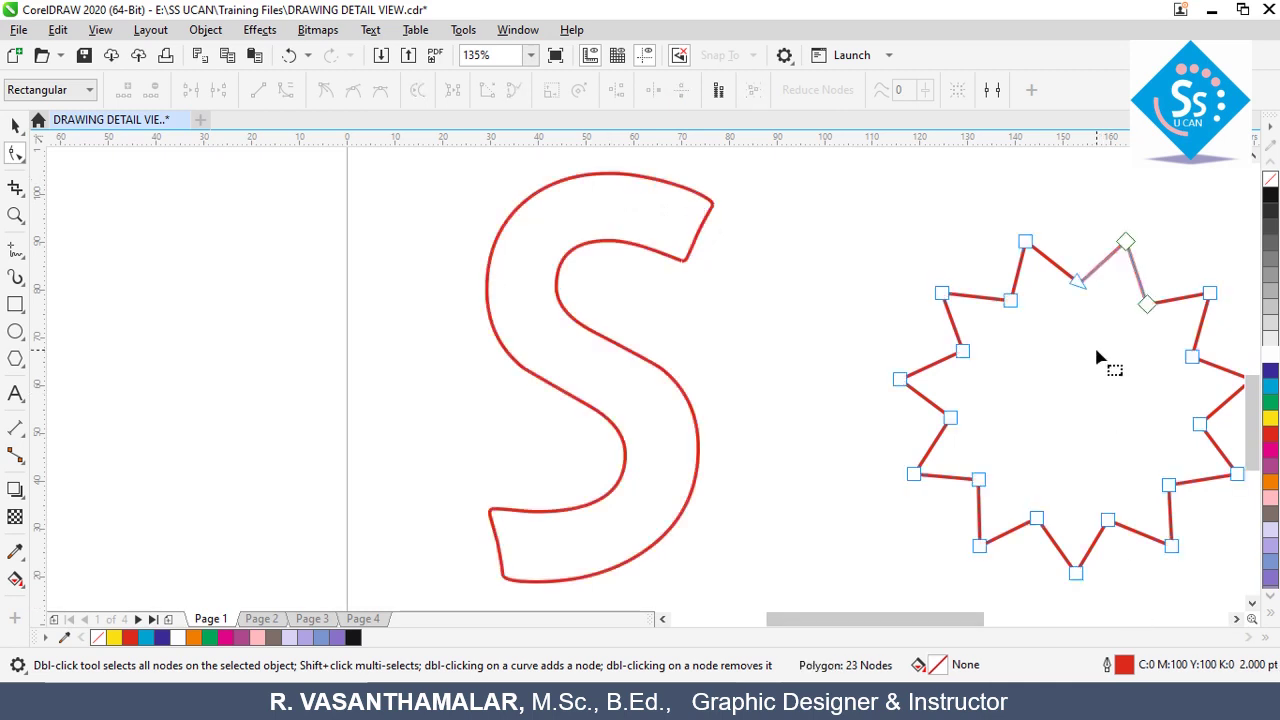
{"action": "left_click", "coordinate": [1120, 619]}
{"action": "left_click", "coordinate": [808, 463]}
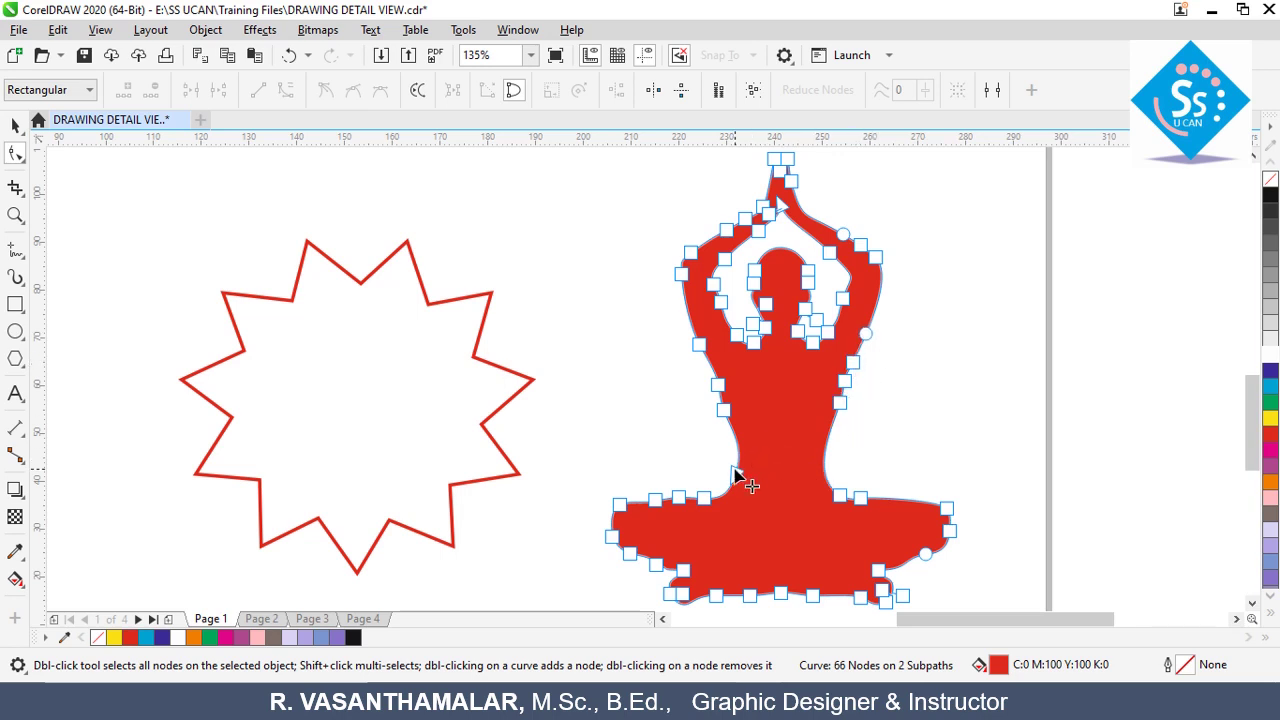
{"action": "key", "text": "space"}
{"action": "key", "text": "F4"}
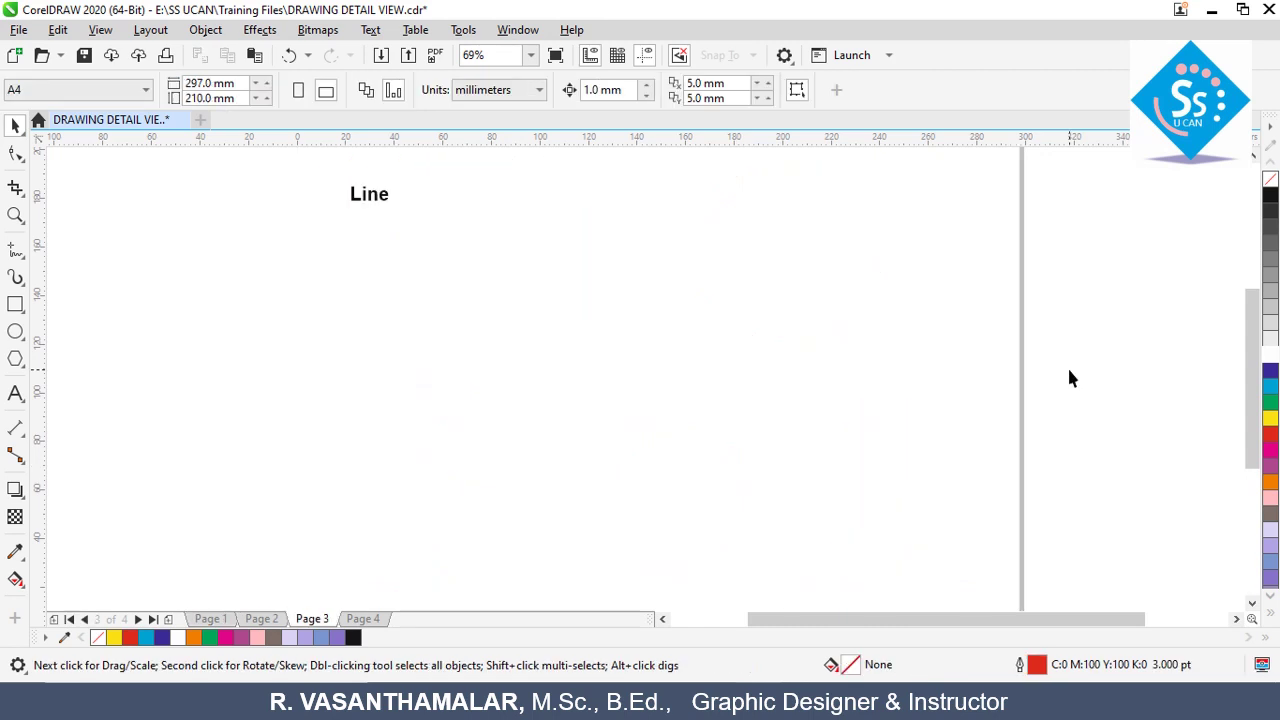
Draw a straight horizontal line about 126 mm long beside the "Line" label
{"action": "left_click", "coordinate": [15, 249]}
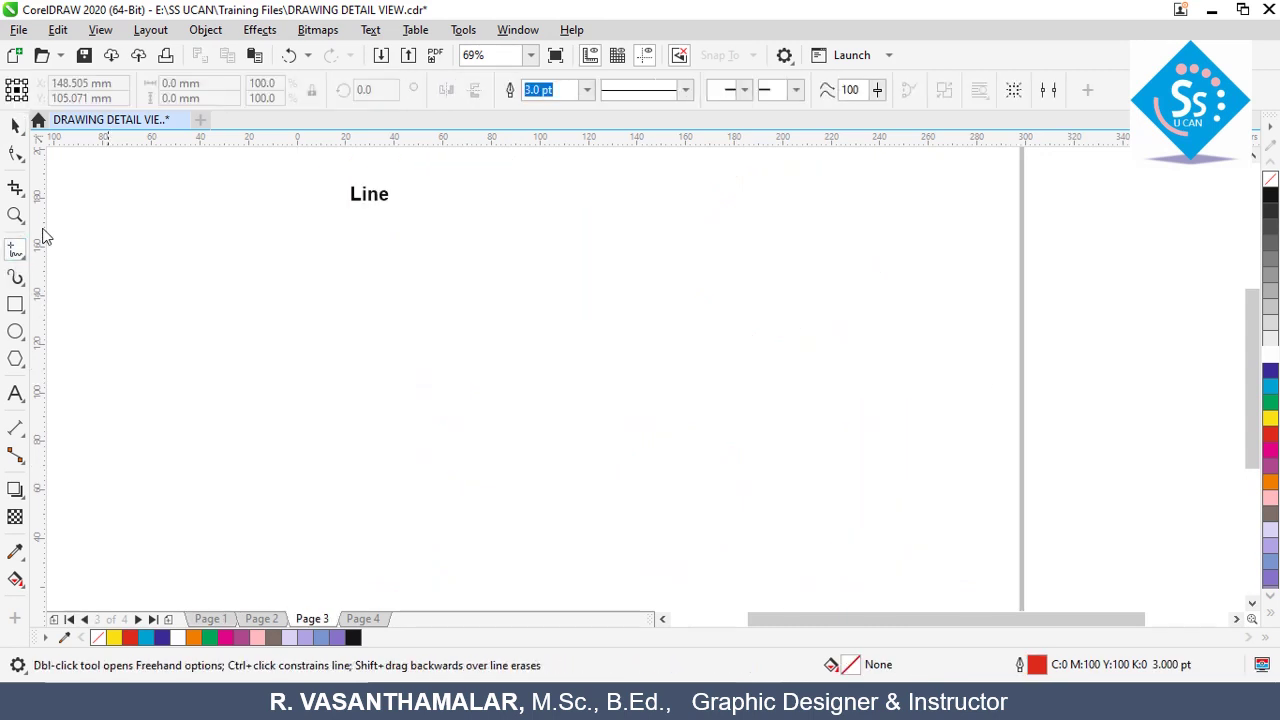
{"action": "left_click", "coordinate": [586, 201]}
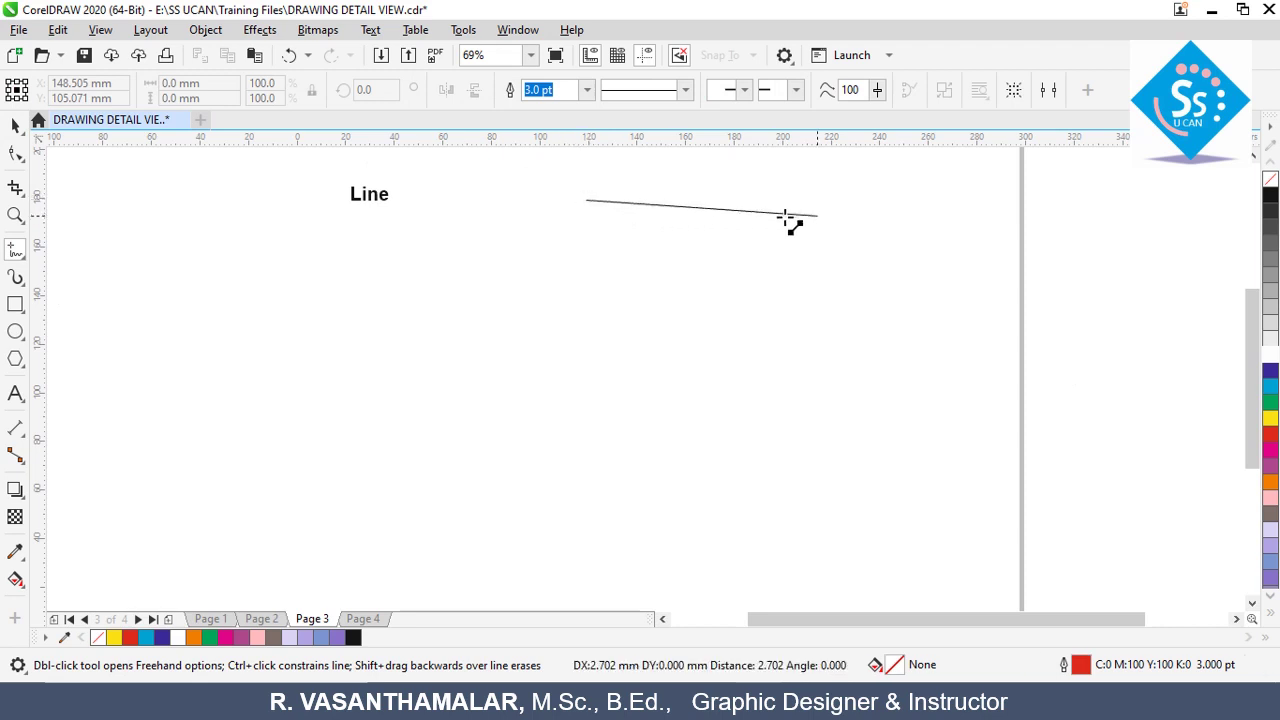
{"action": "left_click", "coordinate": [897, 201], "text": "ctrl"}
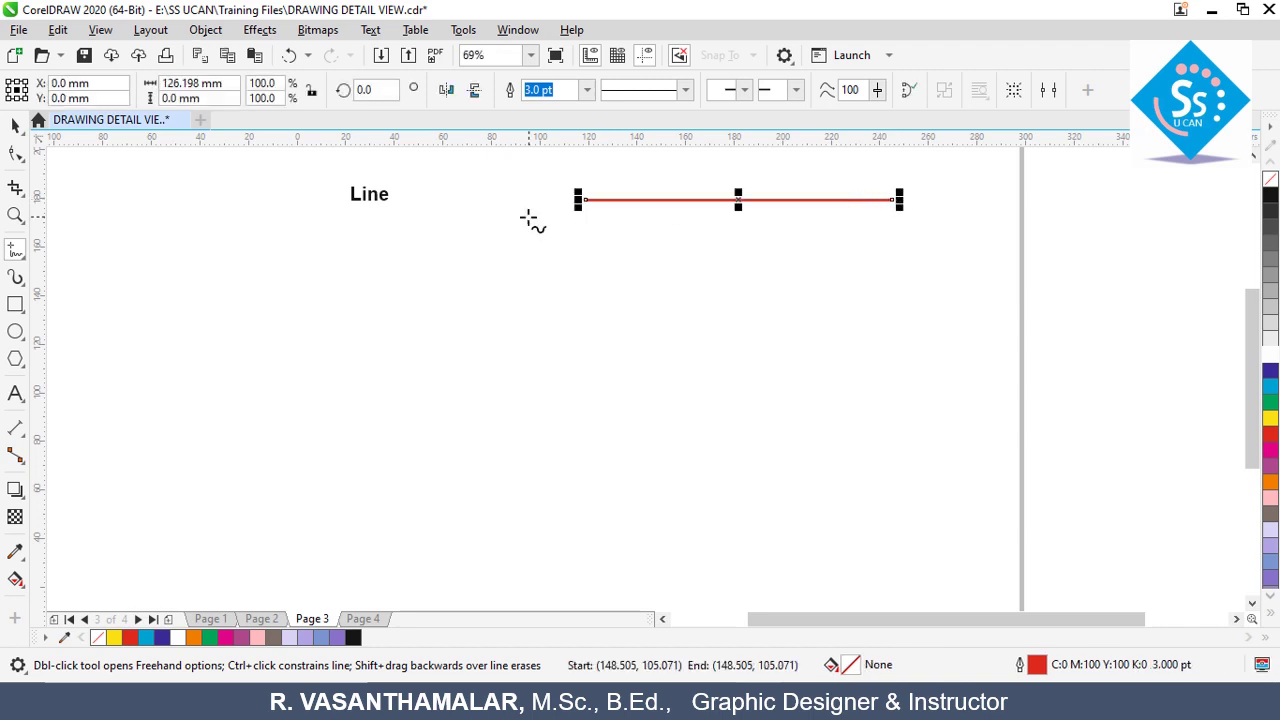
Inspect the line's end nodes and place a duplicate of the line directly below it
{"action": "left_click", "coordinate": [17, 155]}
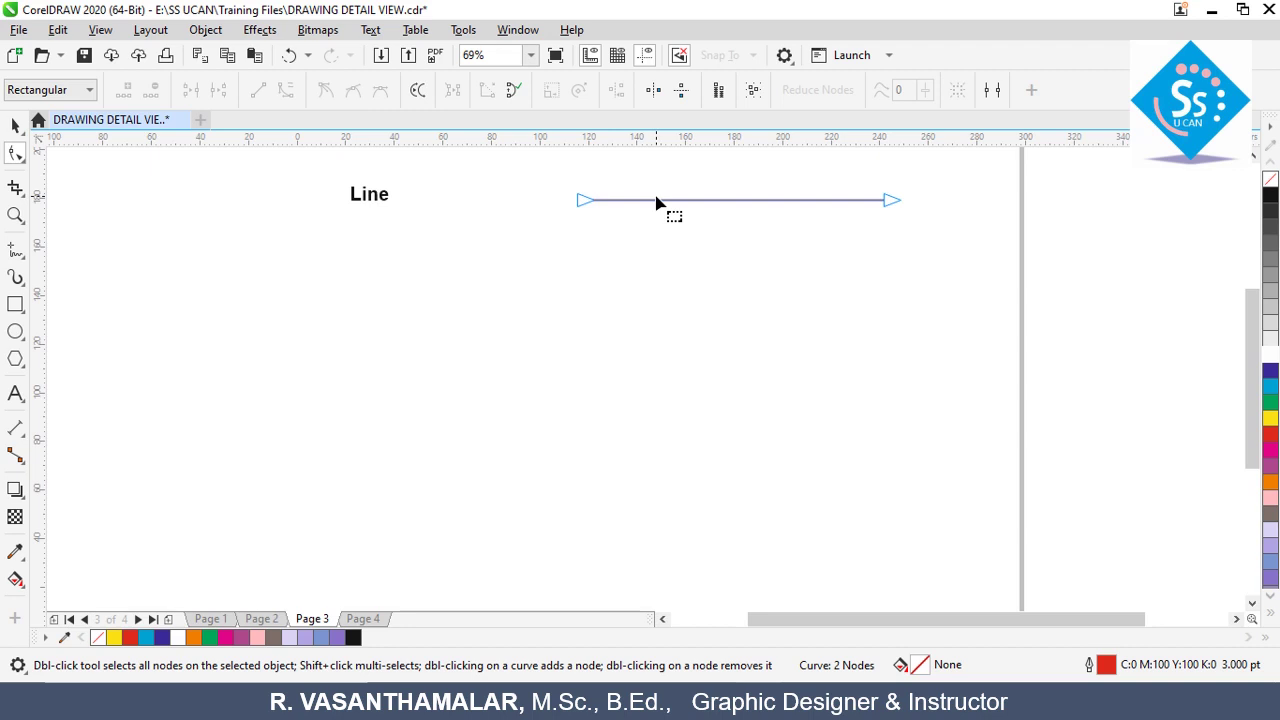
{"action": "left_click", "coordinate": [15, 125]}
{"action": "left_click_drag", "start_coordinate": [753, 199], "coordinate": [737, 277]}
{"action": "right_click", "coordinate": [737, 277]}
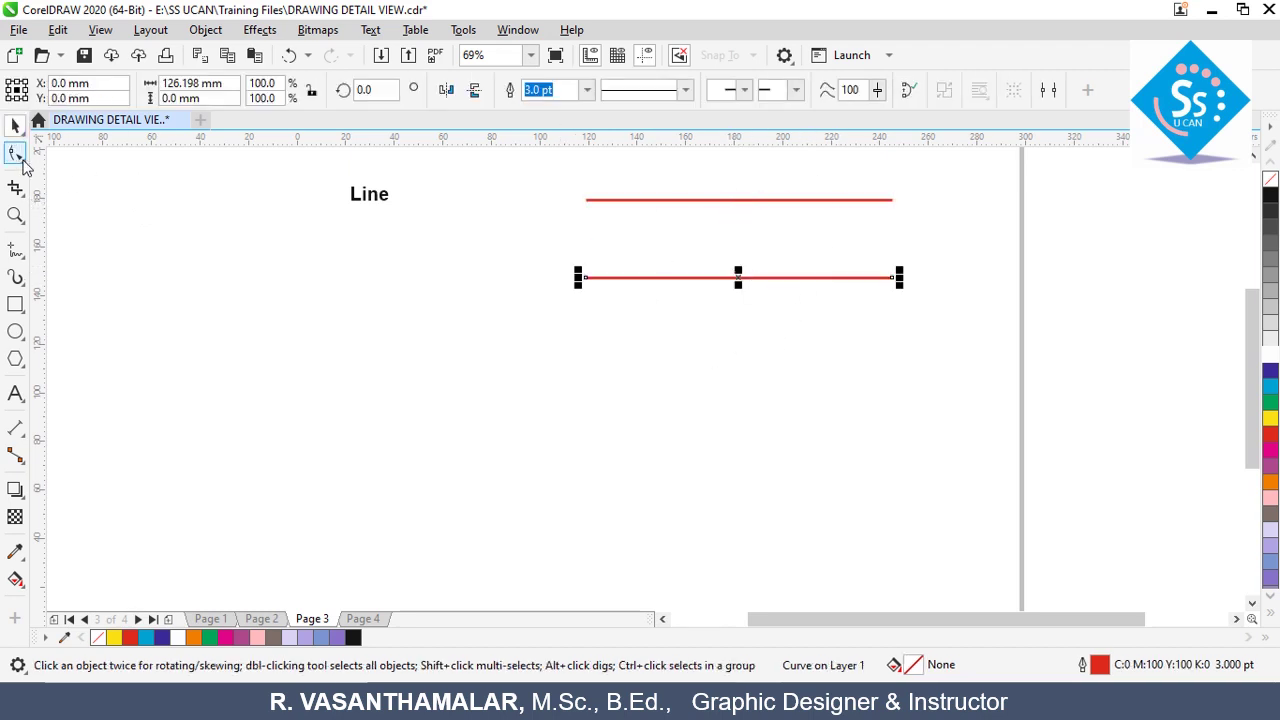
Convert the duplicated line to a curve and pull both control handles down so it bows downward
{"action": "left_click", "coordinate": [15, 153]}
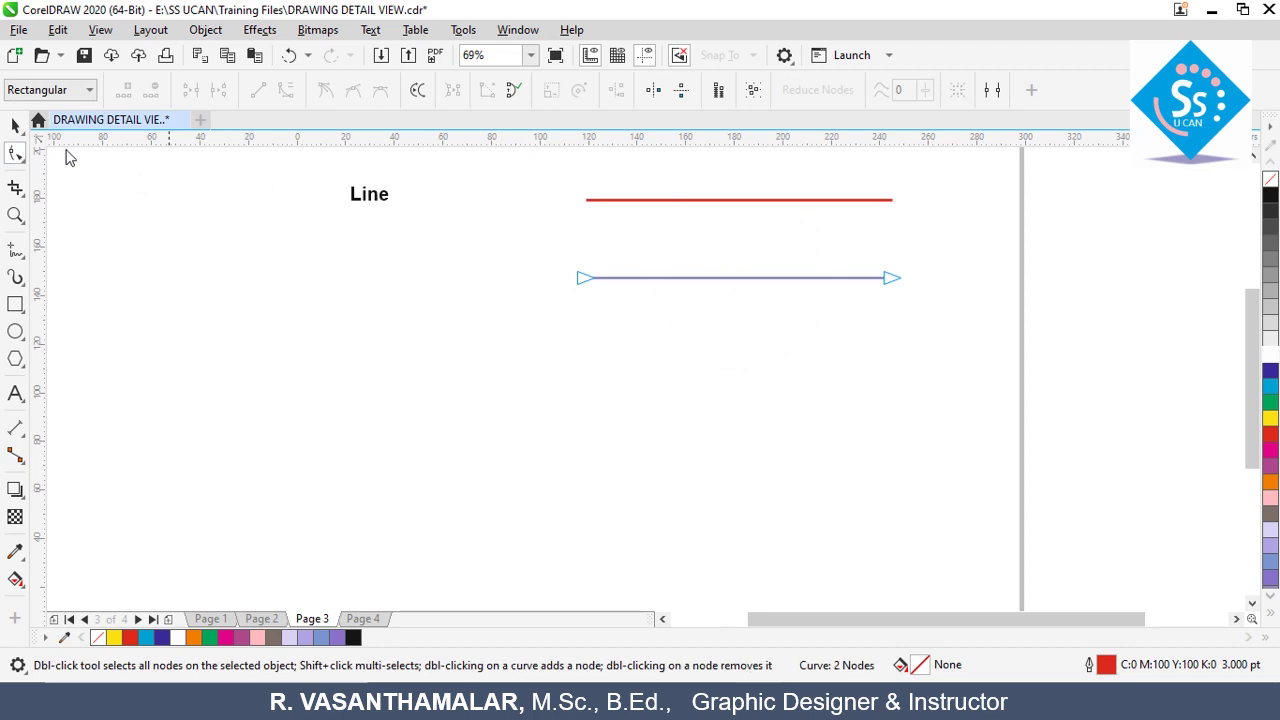
{"action": "left_click", "coordinate": [736, 278]}
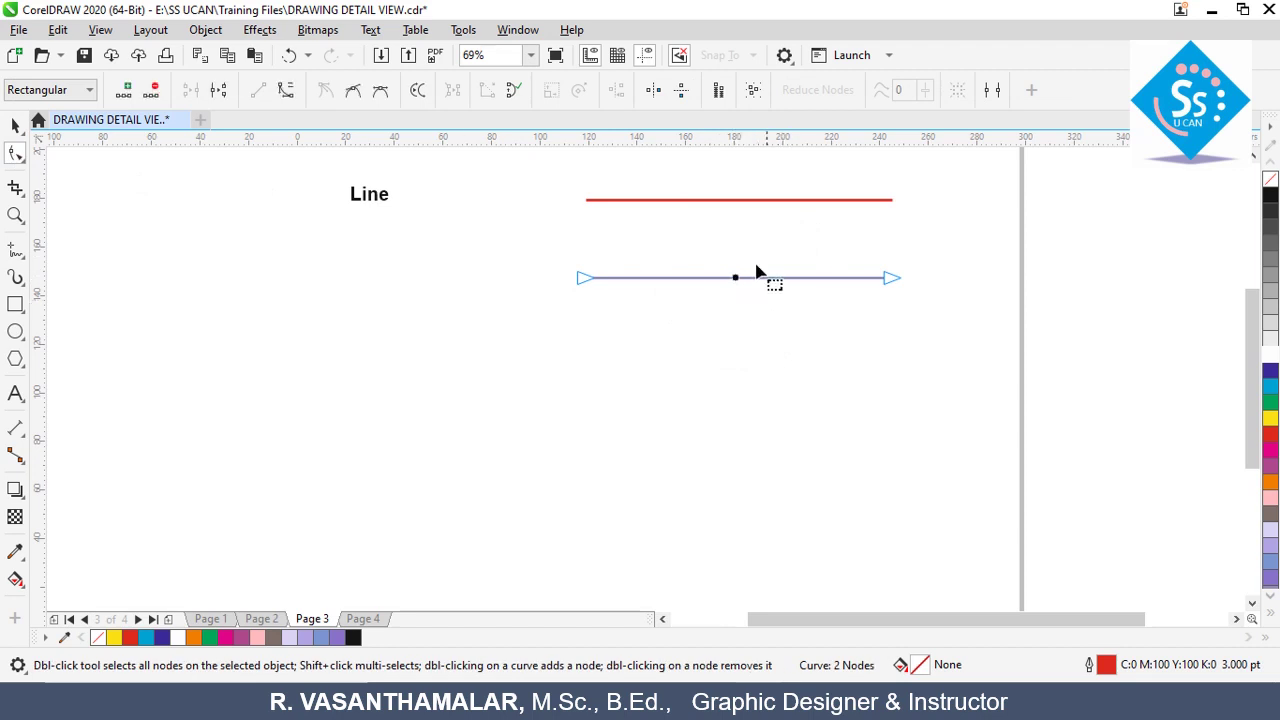
{"action": "left_click", "coordinate": [286, 92]}
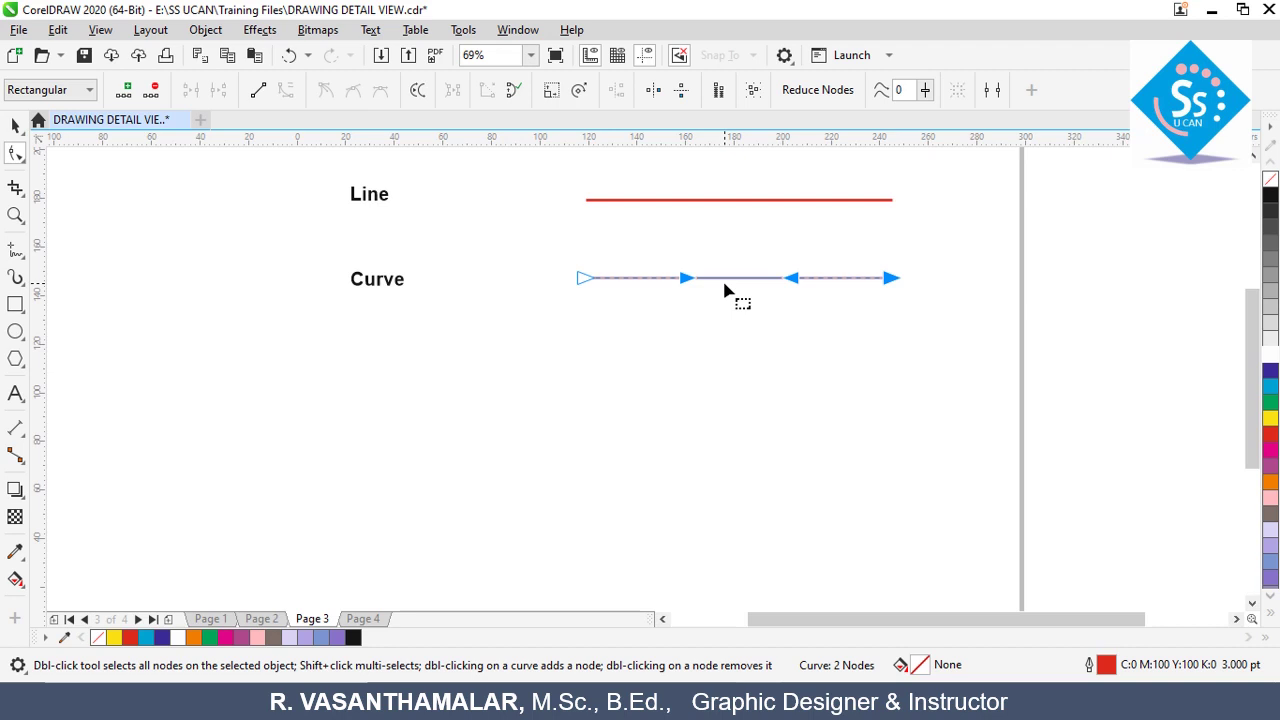
{"action": "left_click_drag", "start_coordinate": [687, 279], "coordinate": [690, 321]}
{"action": "left_click_drag", "start_coordinate": [791, 279], "coordinate": [806, 314]}
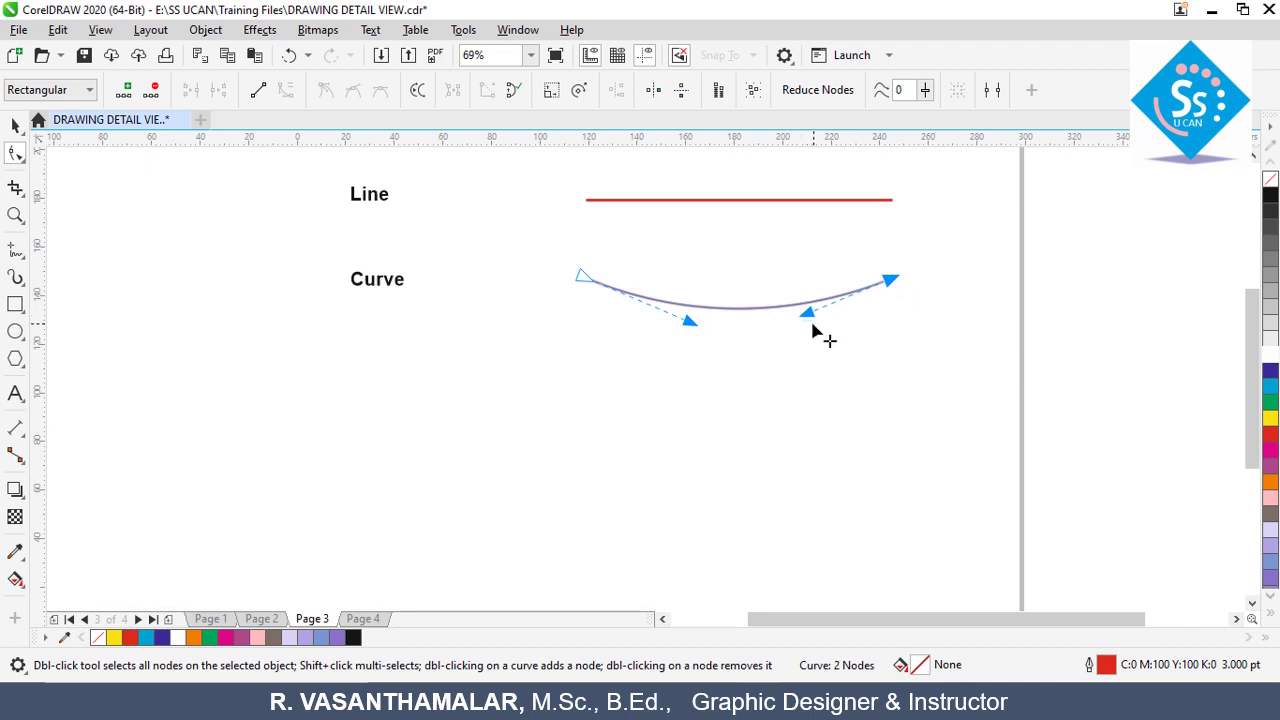
Place a duplicate of the bowed curve directly below it
{"action": "key", "text": "space"}
{"action": "left_click_drag", "start_coordinate": [737, 300], "coordinate": [737, 392]}
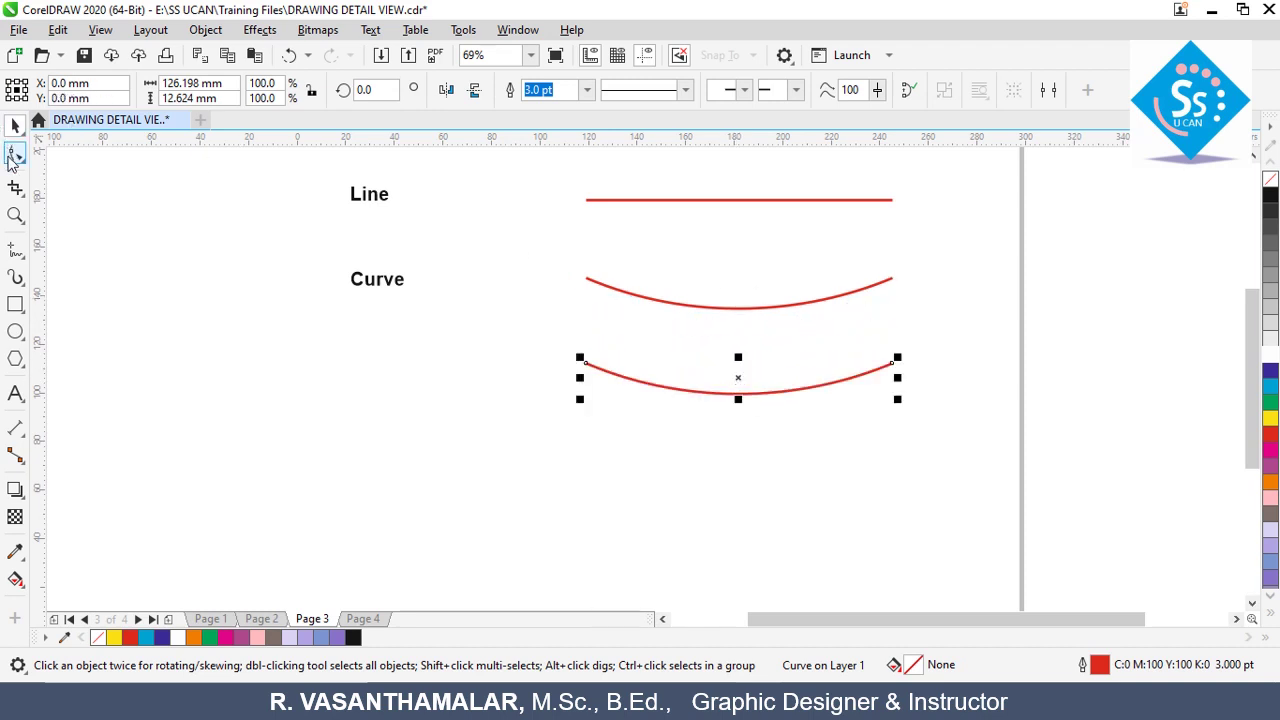
Add a smooth node at the middle of the lower curve and swing its handles to form an S-shaped bend
{"action": "left_click", "coordinate": [15, 153]}
{"action": "left_click", "coordinate": [734, 395]}
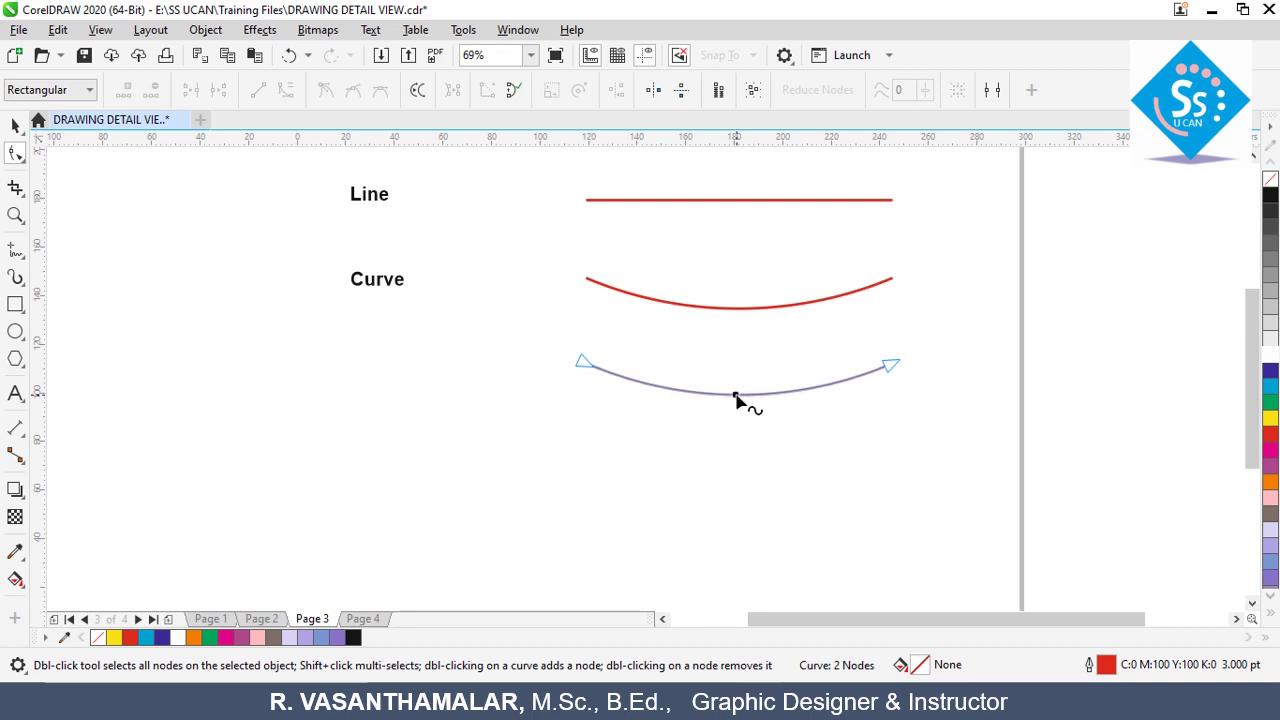
{"action": "double_click", "coordinate": [735, 396]}
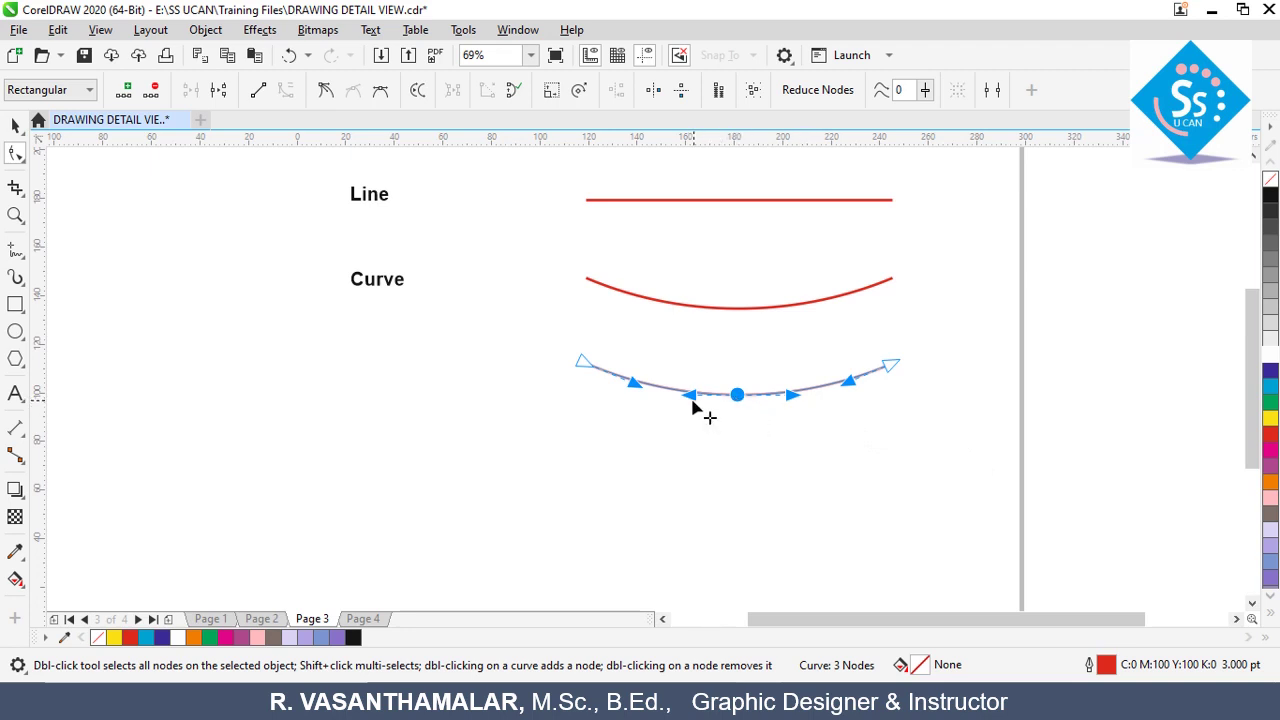
{"action": "left_click_drag", "start_coordinate": [690, 397], "coordinate": [727, 458]}
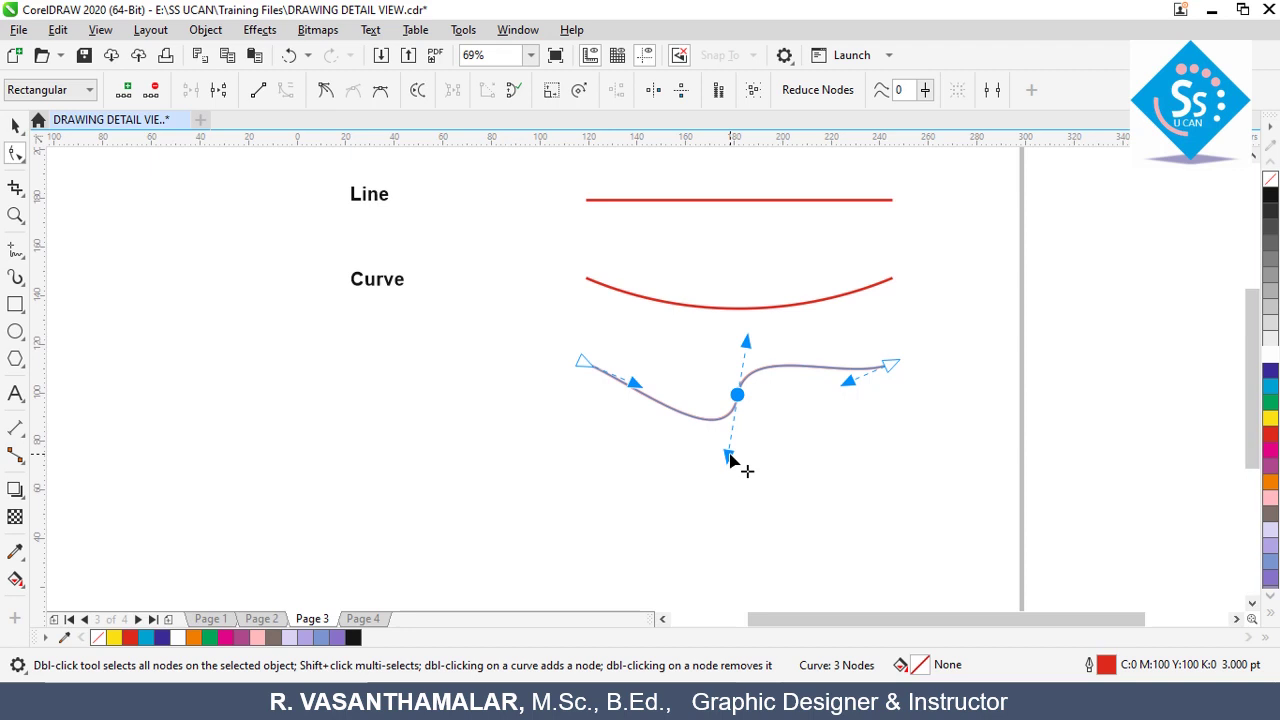
{"action": "left_click_drag", "start_coordinate": [746, 342], "coordinate": [674, 228]}
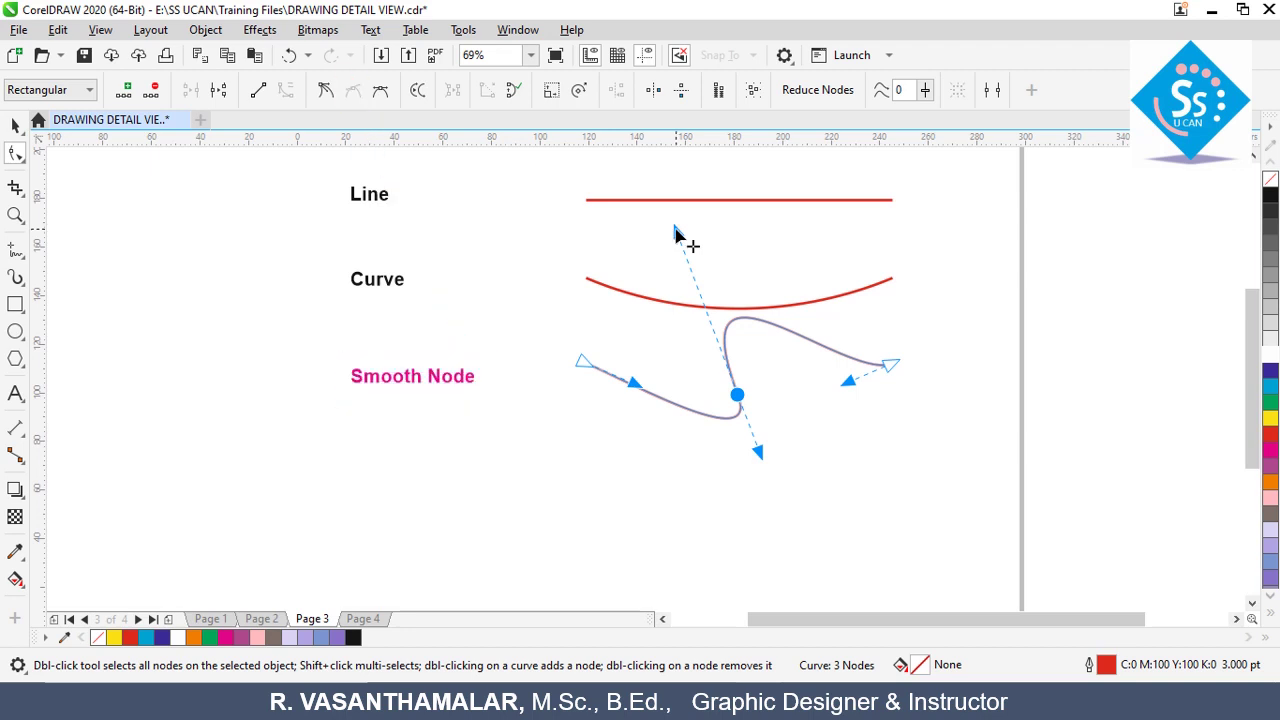
Duplicate the smooth-node curve below the original and reduce the copy's height
{"action": "key", "text": "space"}
{"action": "left_click_drag", "start_coordinate": [737, 366], "coordinate": [740, 478]}
{"action": "left_click_drag", "start_coordinate": [741, 427], "coordinate": [742, 443]}
Convert the middle node of the flattened lower curve to a cusp node
{"action": "key", "text": "space"}
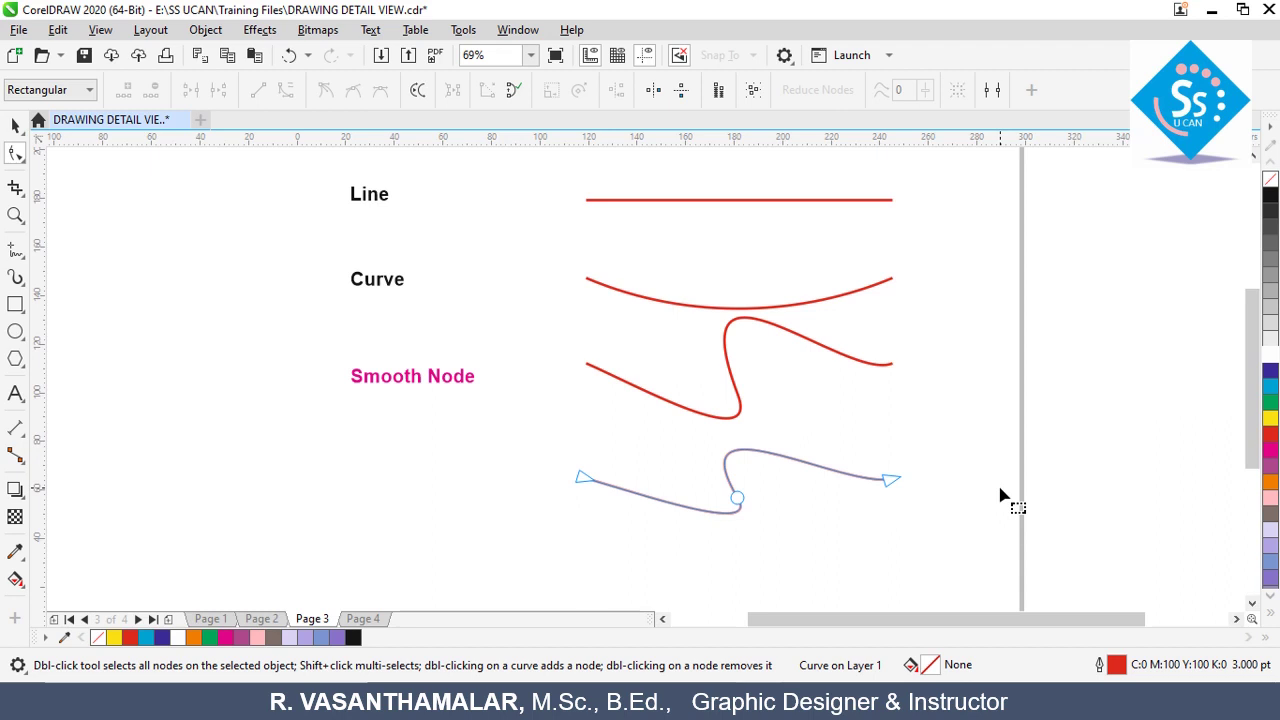
{"action": "left_click", "coordinate": [737, 498]}
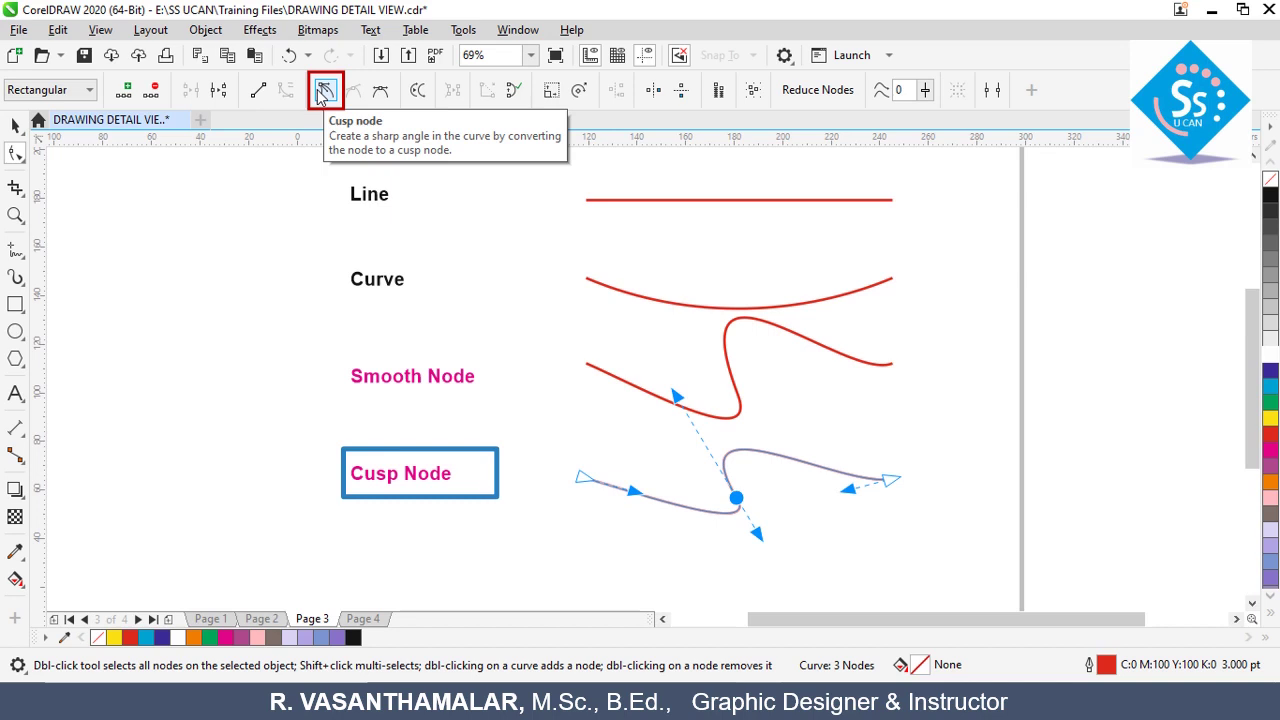
{"action": "left_click", "coordinate": [325, 91]}
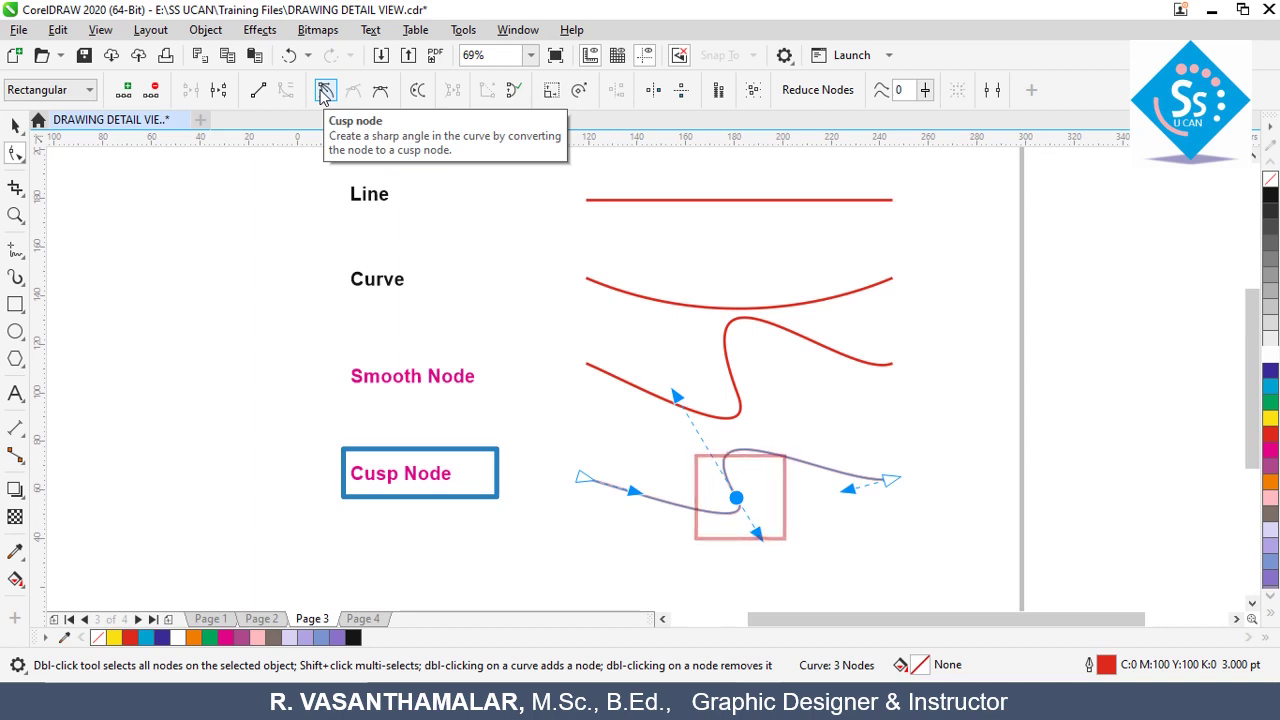
{"action": "left_click", "coordinate": [325, 91]}
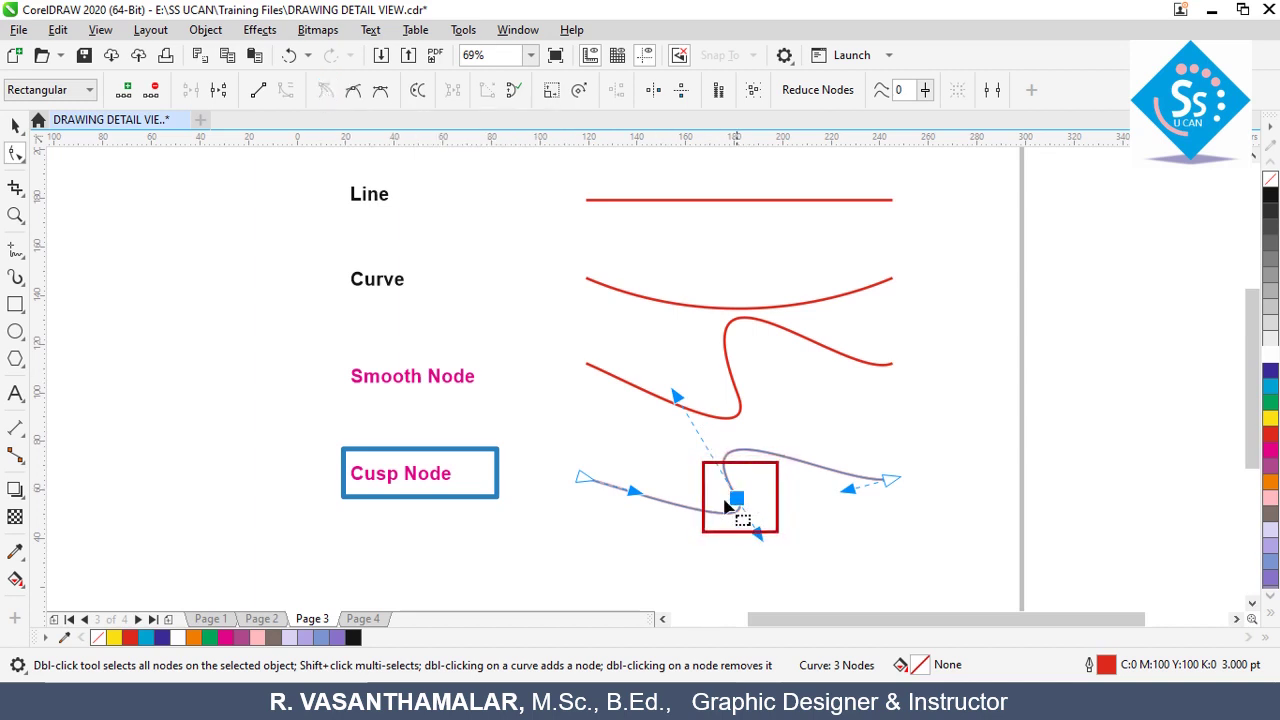
Swing the cusp node's handles independently, one down to the left and the other up to the right
{"action": "left_click_drag", "start_coordinate": [760, 533], "coordinate": [703, 578]}
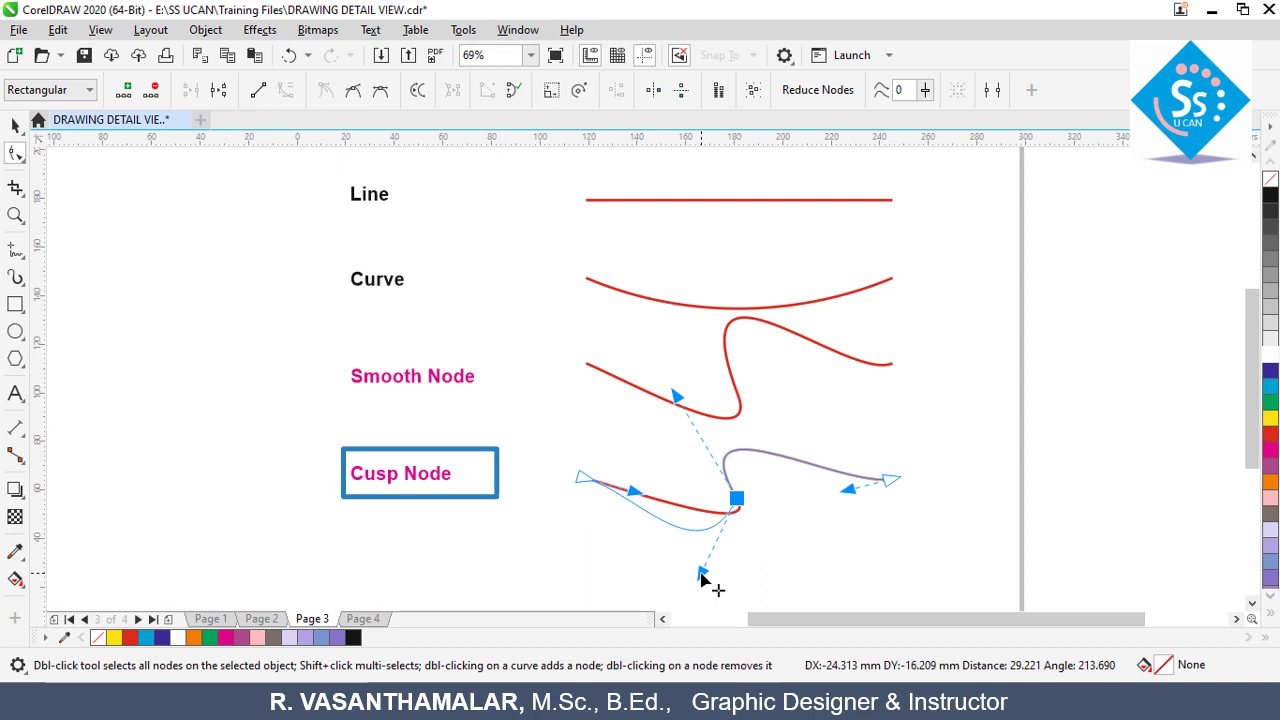
{"action": "left_click_drag", "start_coordinate": [701, 574], "coordinate": [681, 556]}
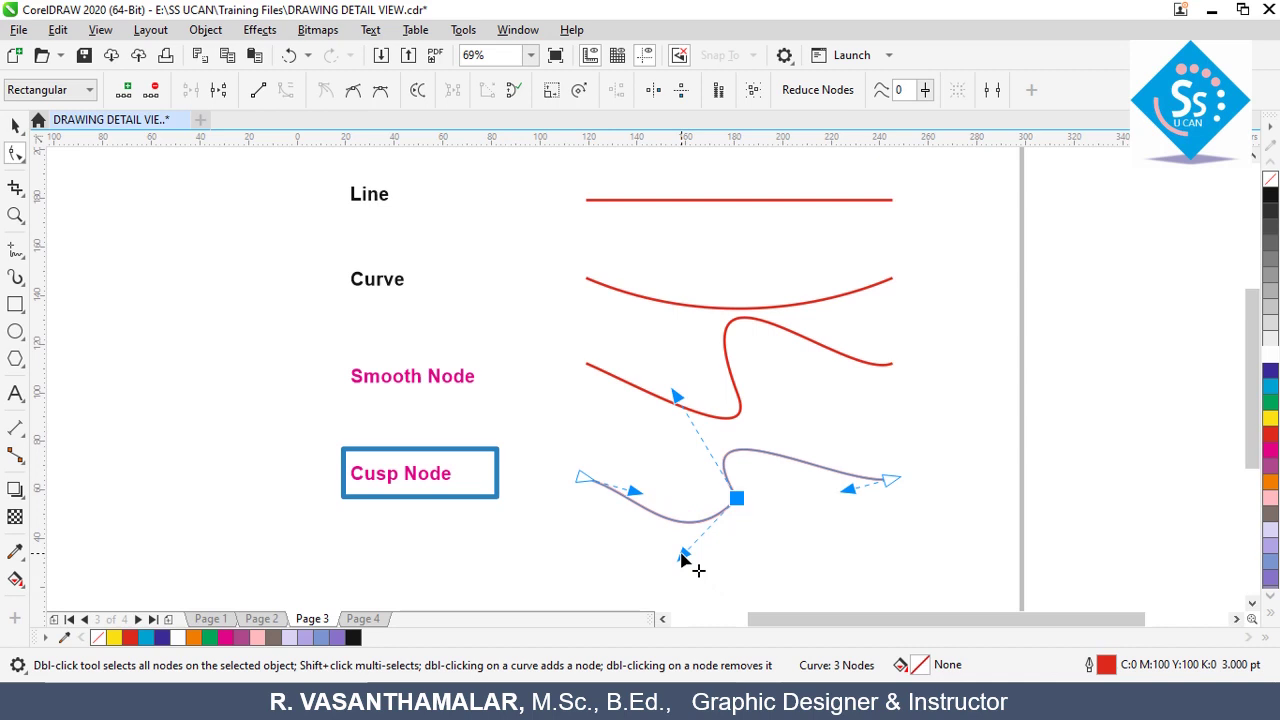
{"action": "left_click_drag", "start_coordinate": [676, 399], "coordinate": [803, 363]}
{"action": "key", "text": "space"}
Place a duplicate of the cusp-node curve directly below it
{"action": "scroll", "coordinate": [731, 438], "scroll_direction": "down", "scroll_amount": 2}
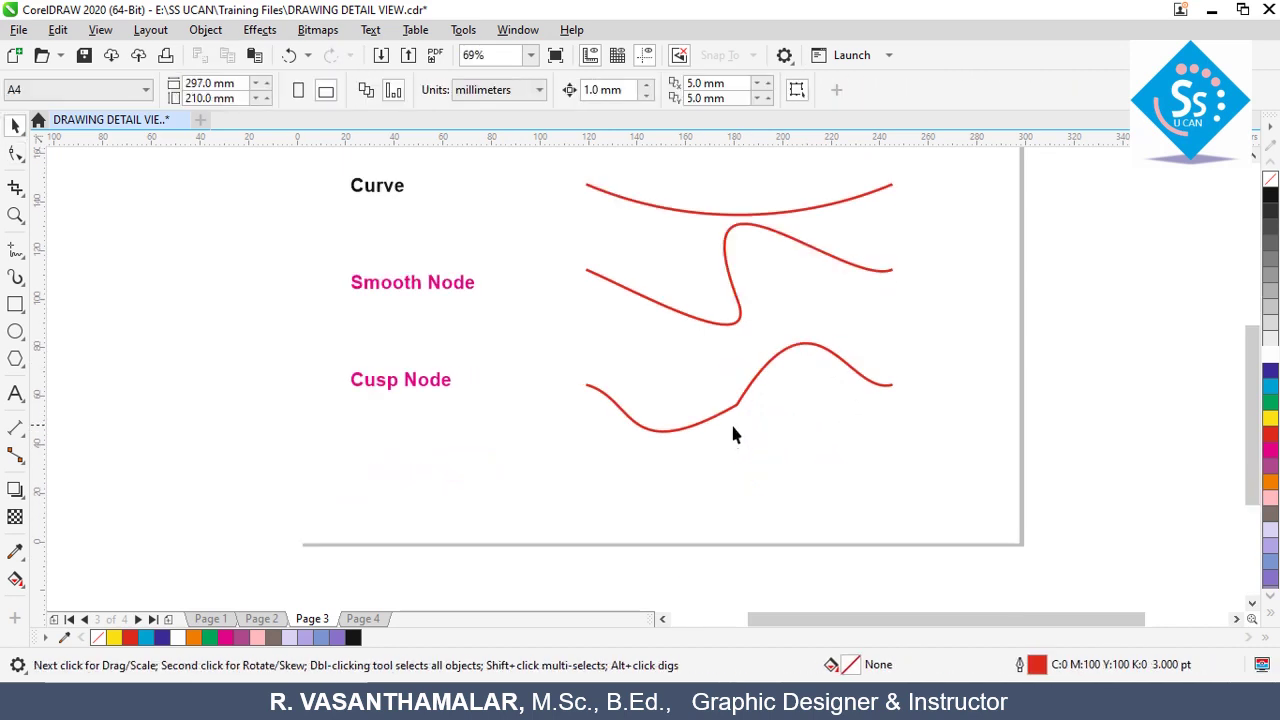
{"action": "left_click", "coordinate": [739, 405]}
{"action": "left_click_drag", "start_coordinate": [737, 392], "coordinate": [737, 467]}
Convert the middle node of the lowest curve to a symmetrical node
{"action": "key", "text": "F10"}
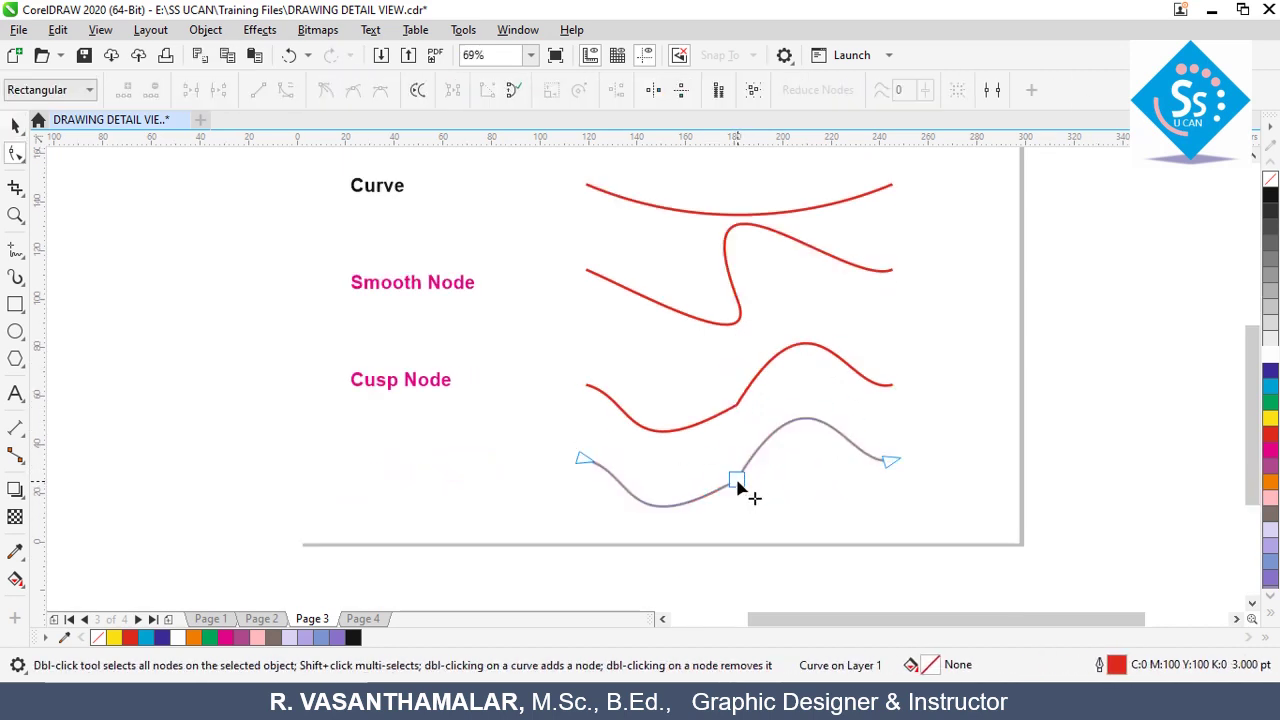
{"action": "left_click", "coordinate": [738, 481]}
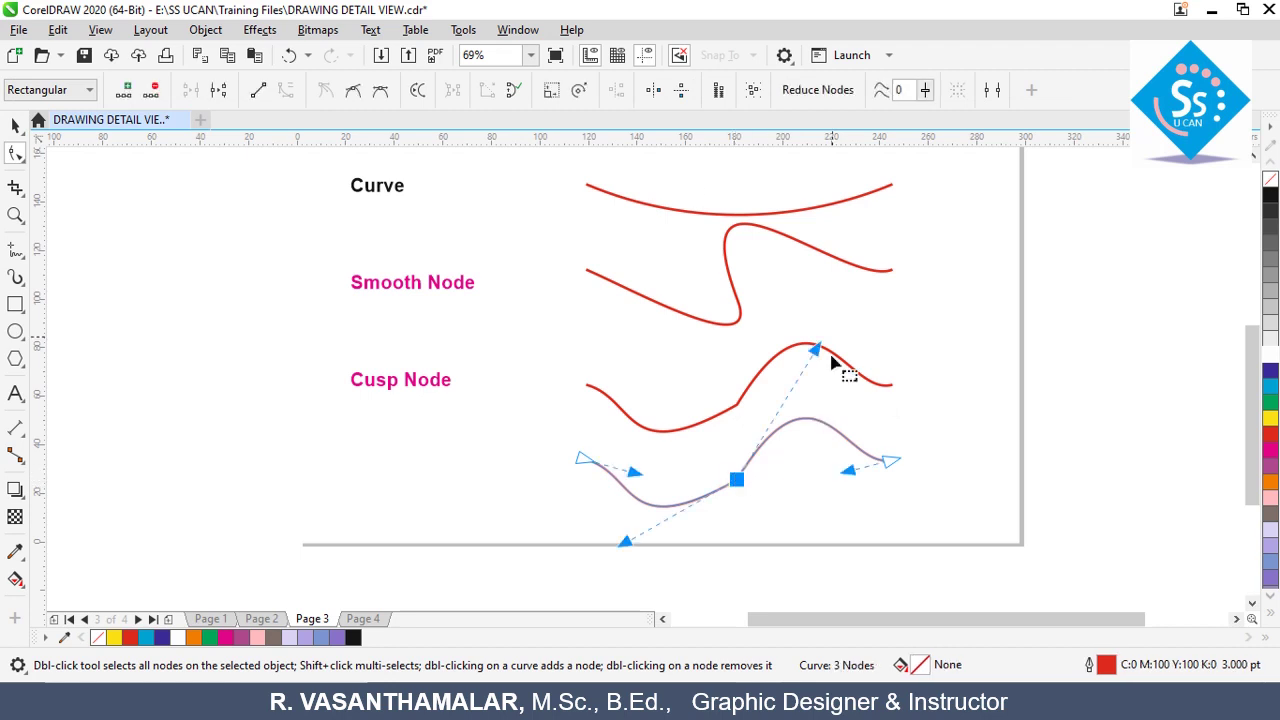
{"action": "left_click", "coordinate": [380, 94]}
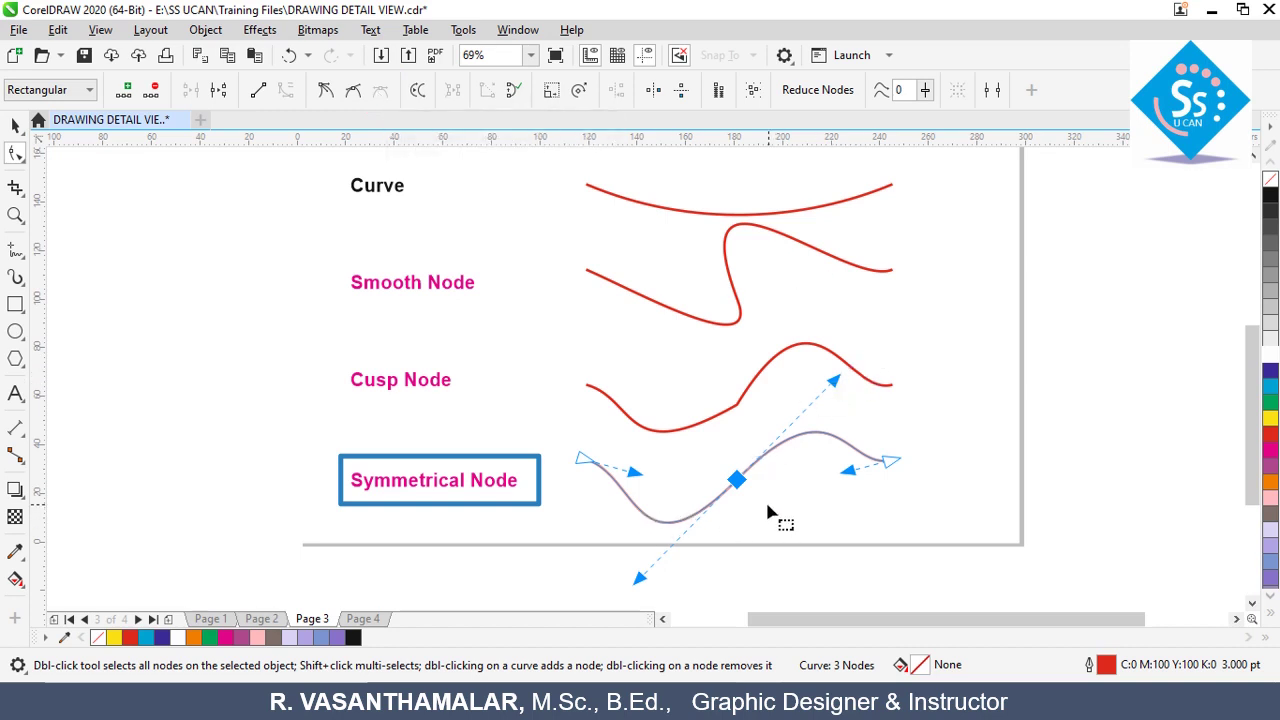
Swing the symmetrical node's right handle downward and back up to reshape both sides of the curve
{"action": "left_click_drag", "start_coordinate": [834, 382], "coordinate": [817, 545]}
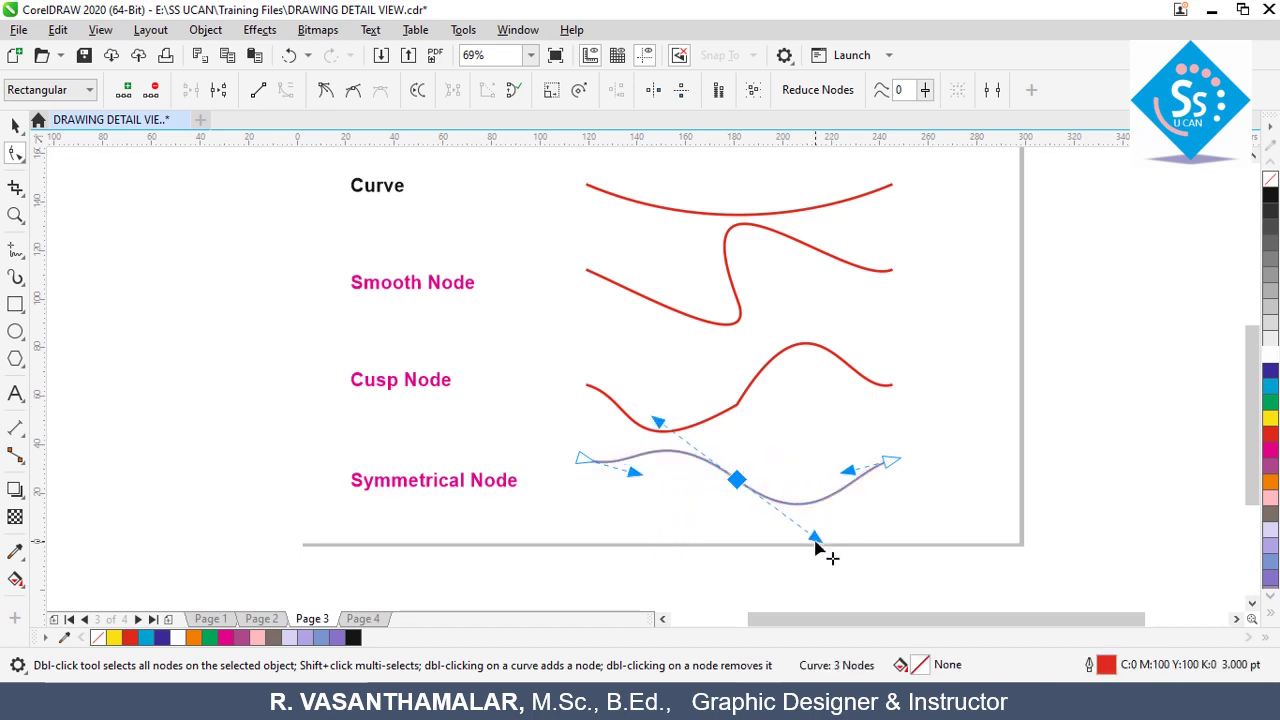
{"action": "left_click_drag", "start_coordinate": [816, 542], "coordinate": [838, 392]}
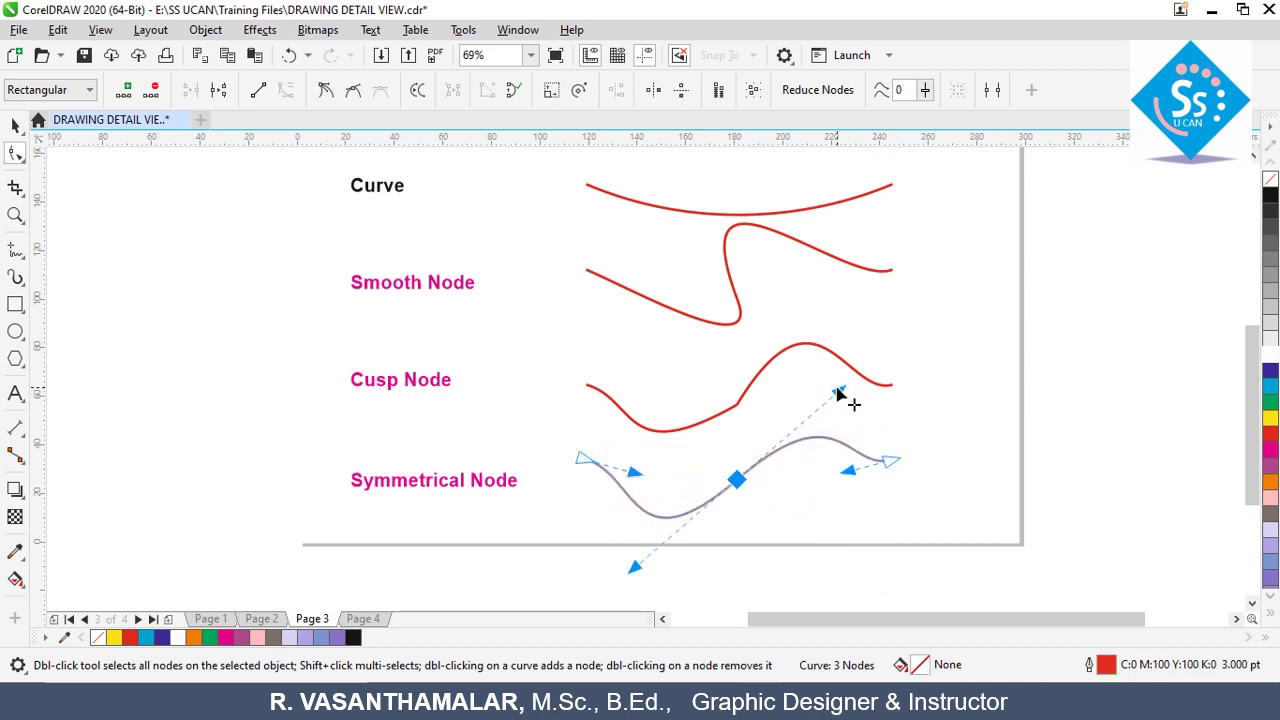
Select the middle node of the smooth-node curve to examine its control handles
{"action": "scroll", "coordinate": [1031, 429], "scroll_direction": "up", "scroll_amount": 2}
{"action": "key", "text": "Tab"}
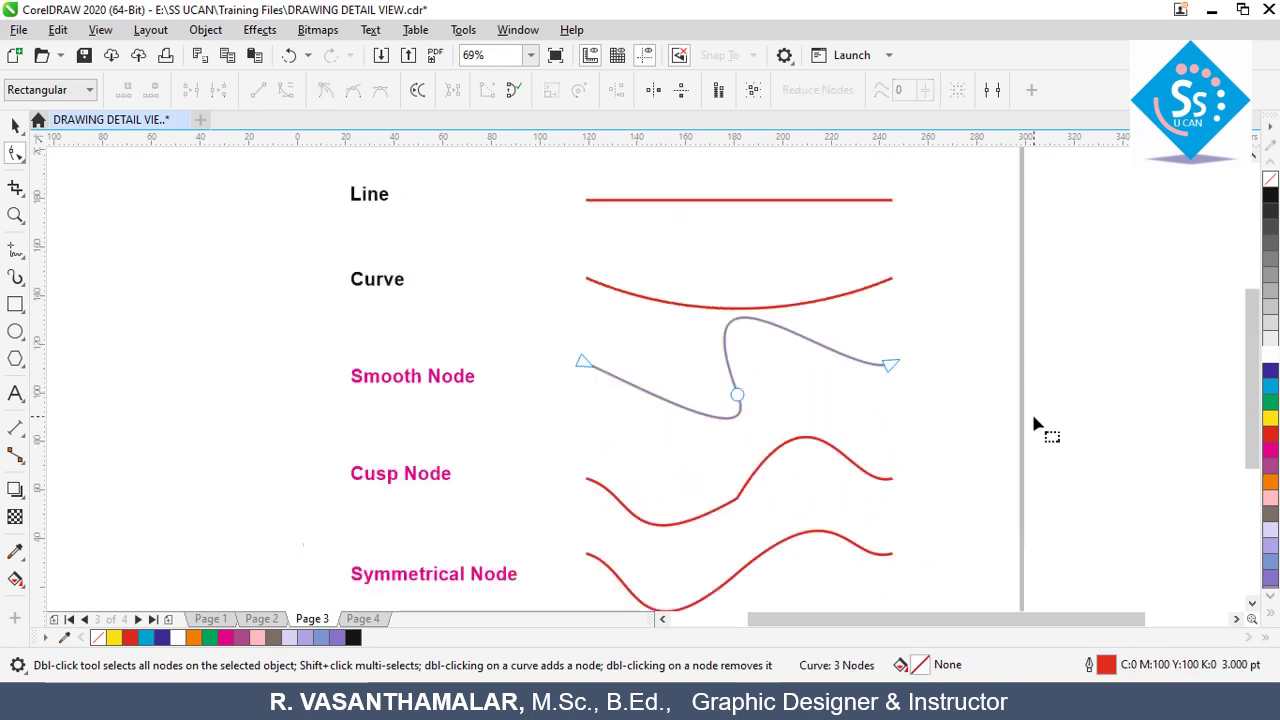
{"action": "left_click", "coordinate": [739, 395]}
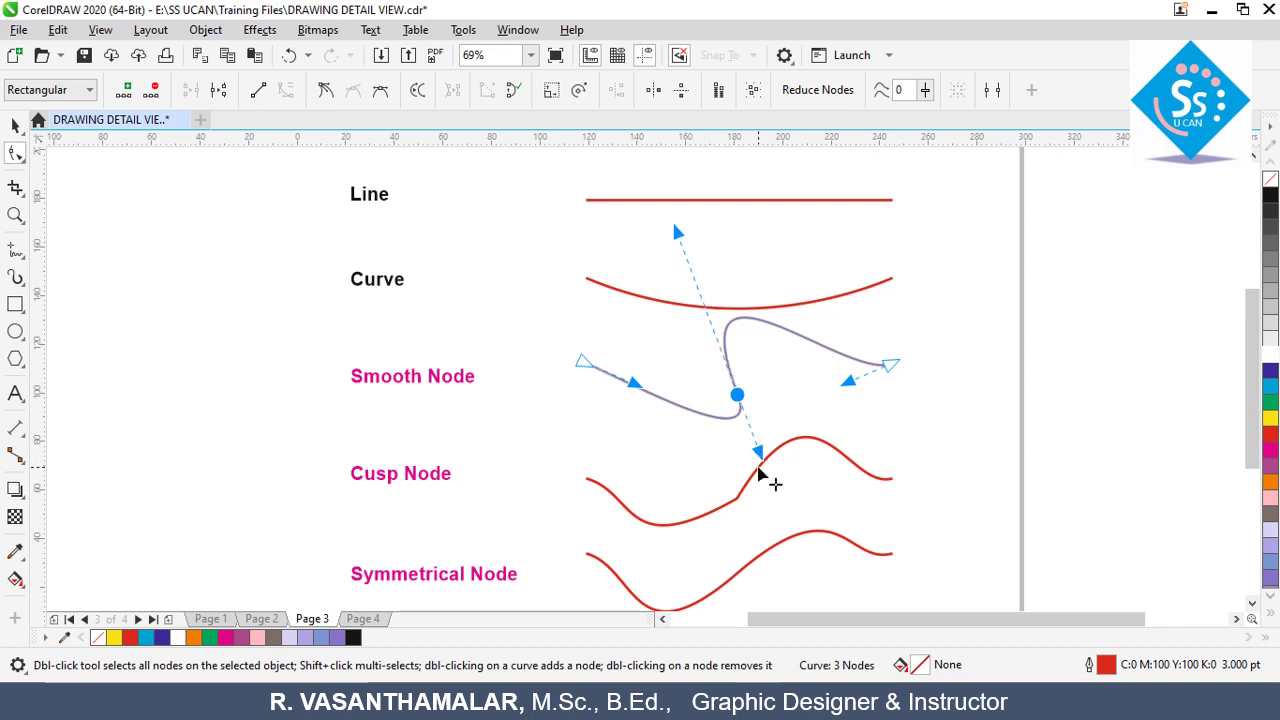
Shorten the symmetrical node's handles by pulling the upper one inward, then view all the objects on the page
{"action": "scroll", "coordinate": [1229, 594], "scroll_direction": "down", "scroll_amount": 3}
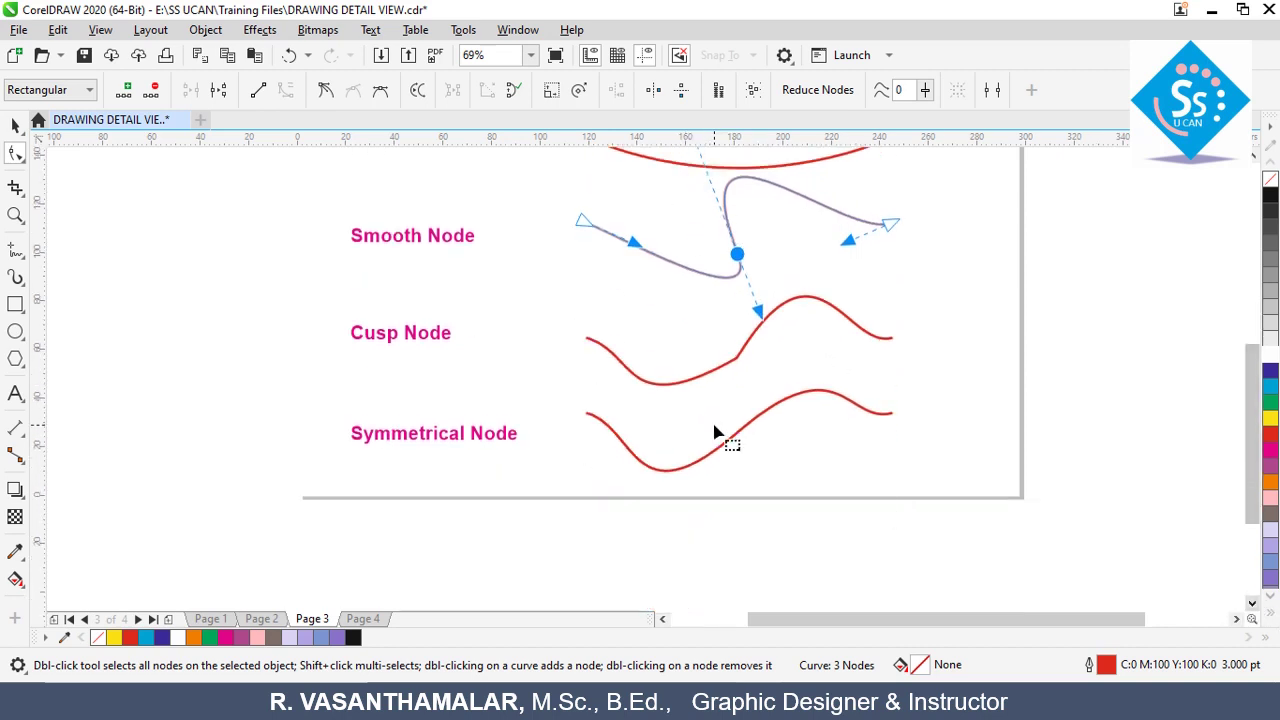
{"action": "left_click", "coordinate": [733, 435]}
{"action": "left_click", "coordinate": [737, 433]}
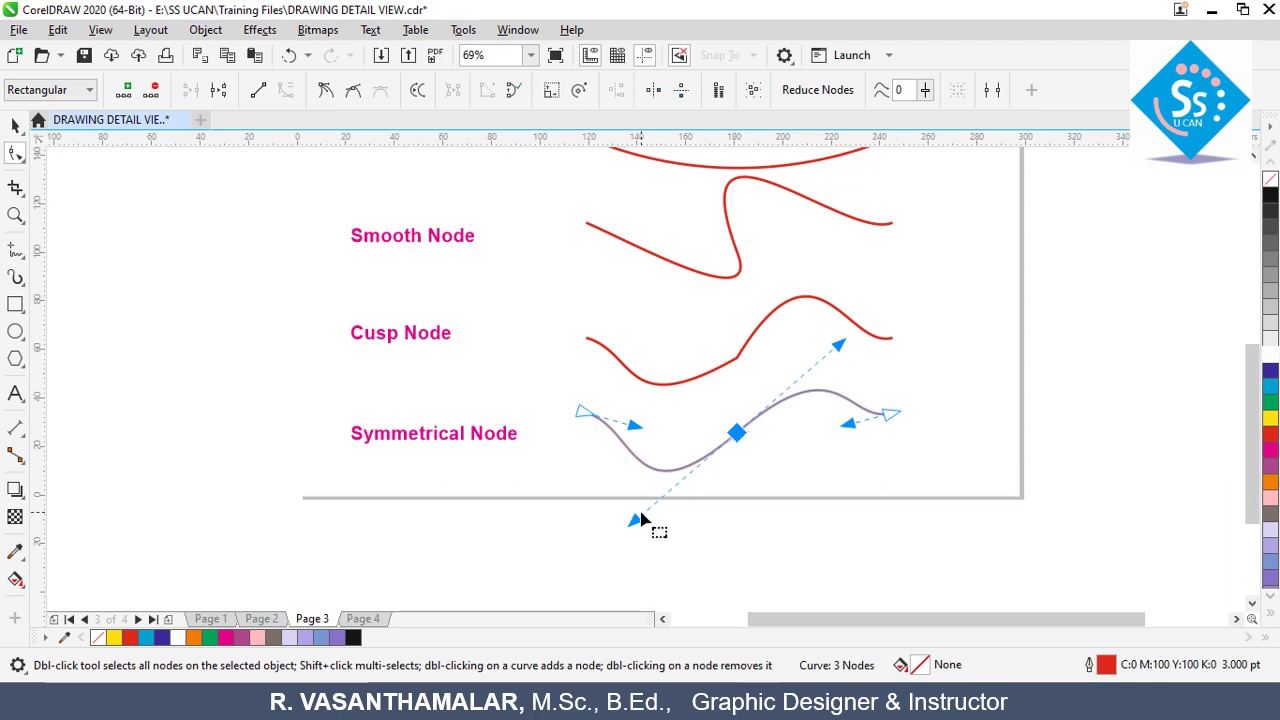
{"action": "left_click_drag", "start_coordinate": [839, 346], "coordinate": [803, 353]}
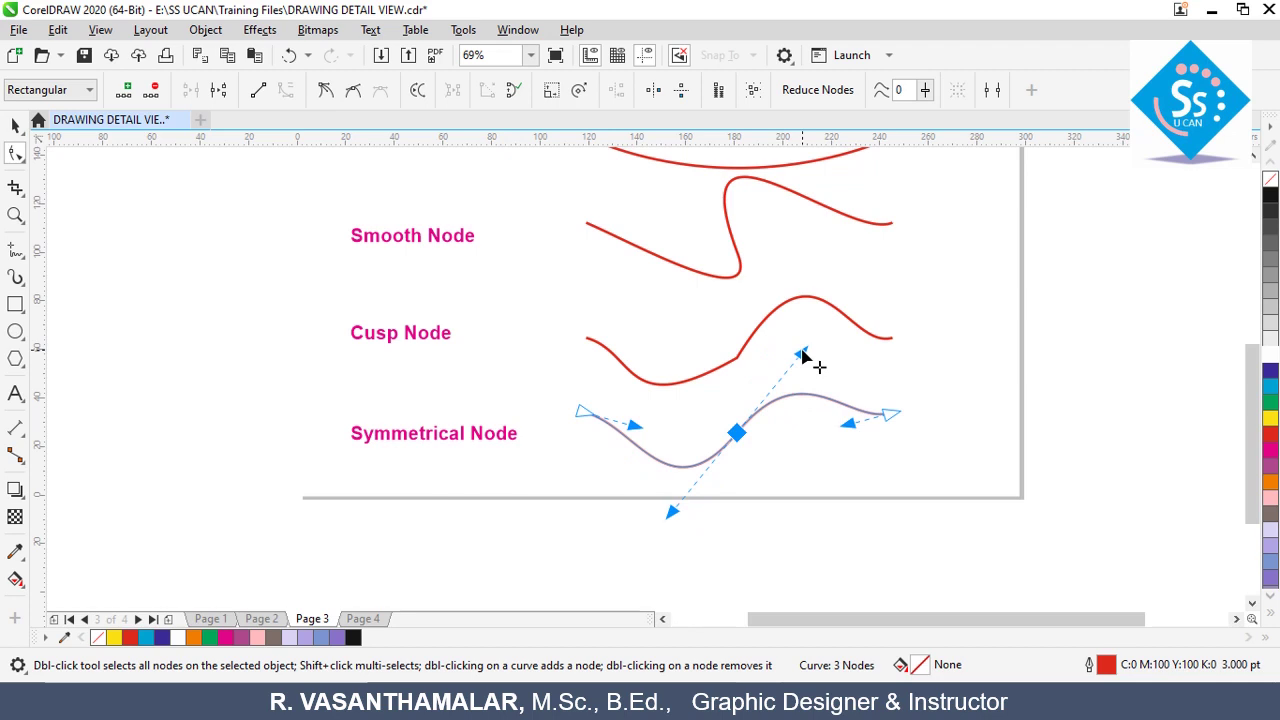
{"action": "key", "text": "space"}
{"action": "key", "text": "F4"}
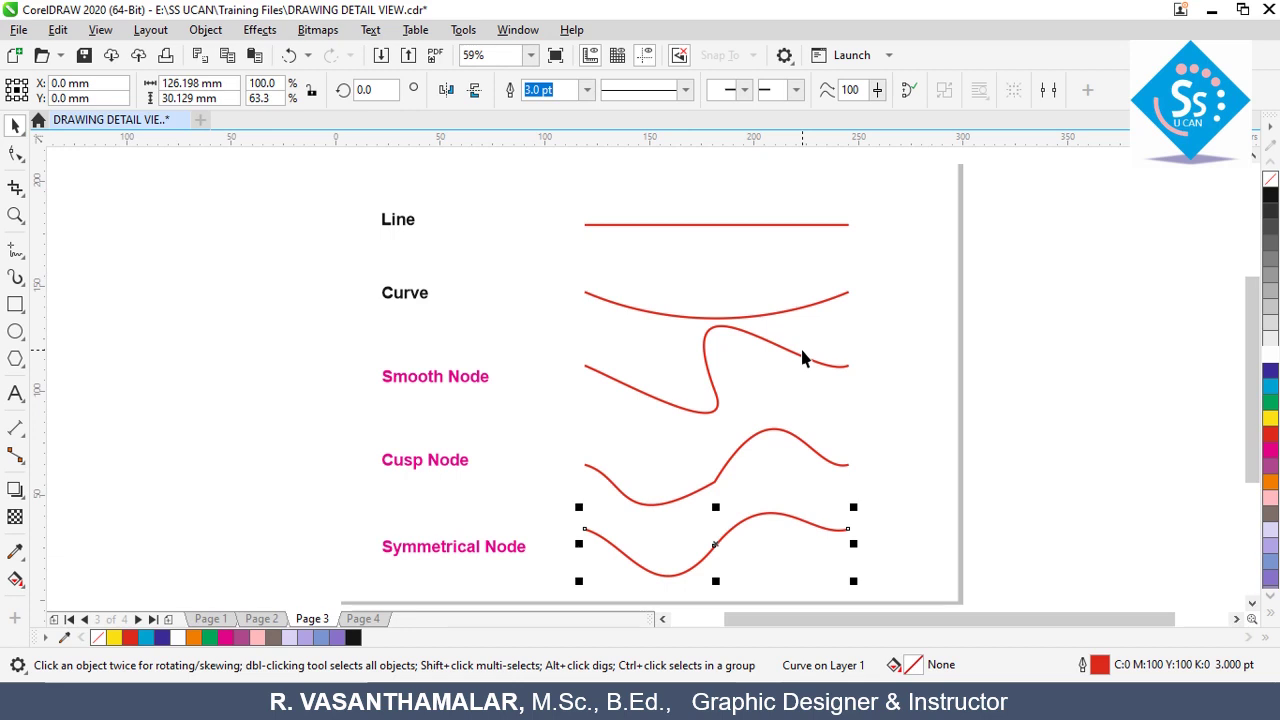
On Page 2, start a Bézier curve tracing the uppermost petal's outer left edge up to its tip
{"action": "key", "text": "Page_Up"}
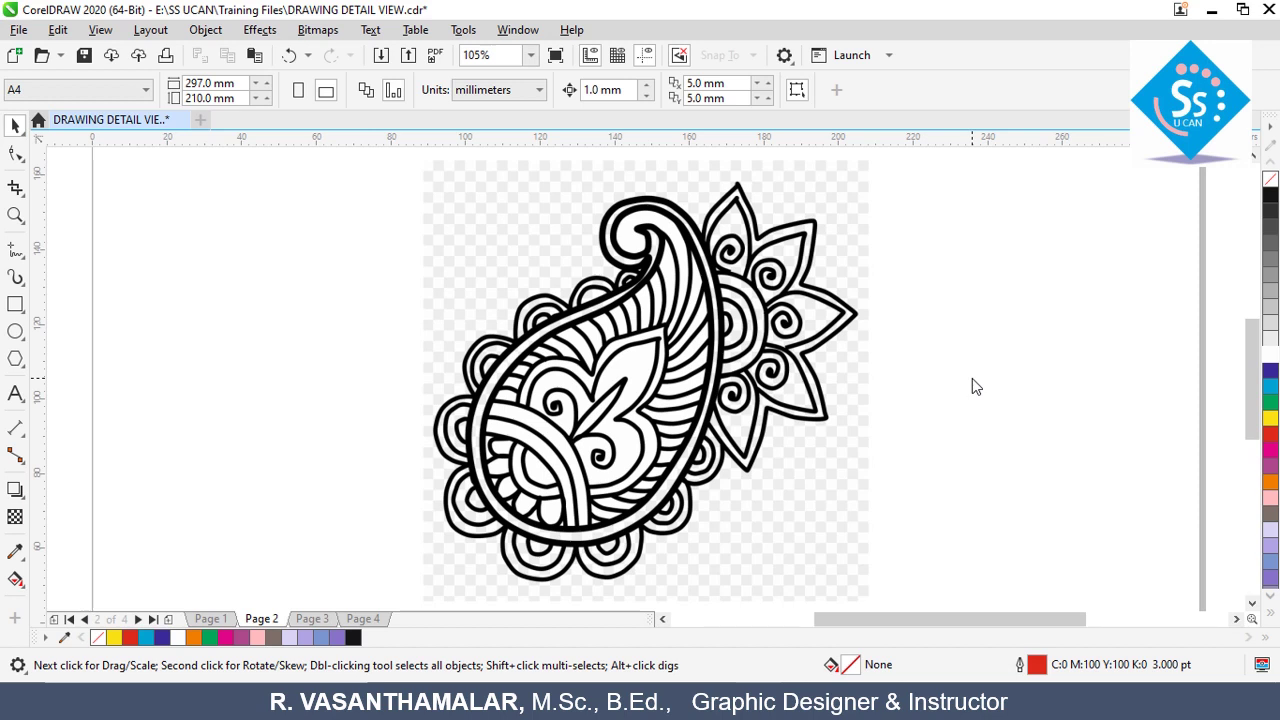
{"action": "left_click", "coordinate": [14, 252]}
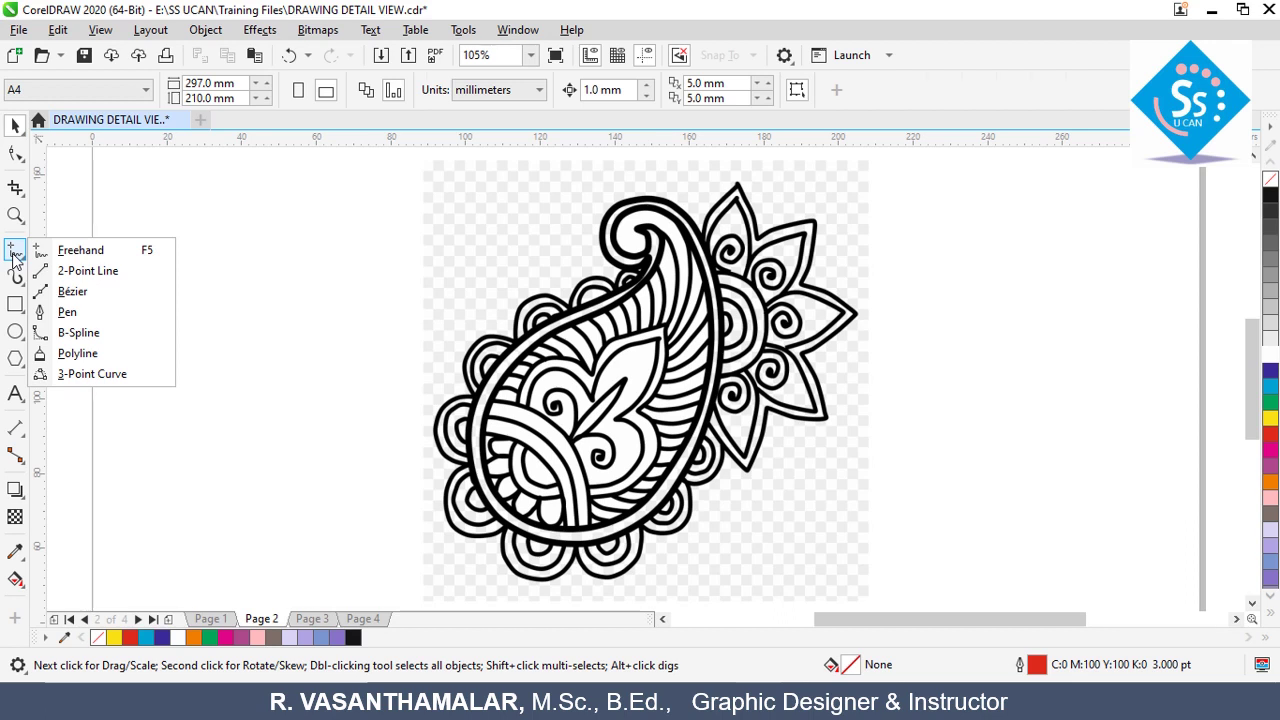
{"action": "left_click", "coordinate": [14, 252]}
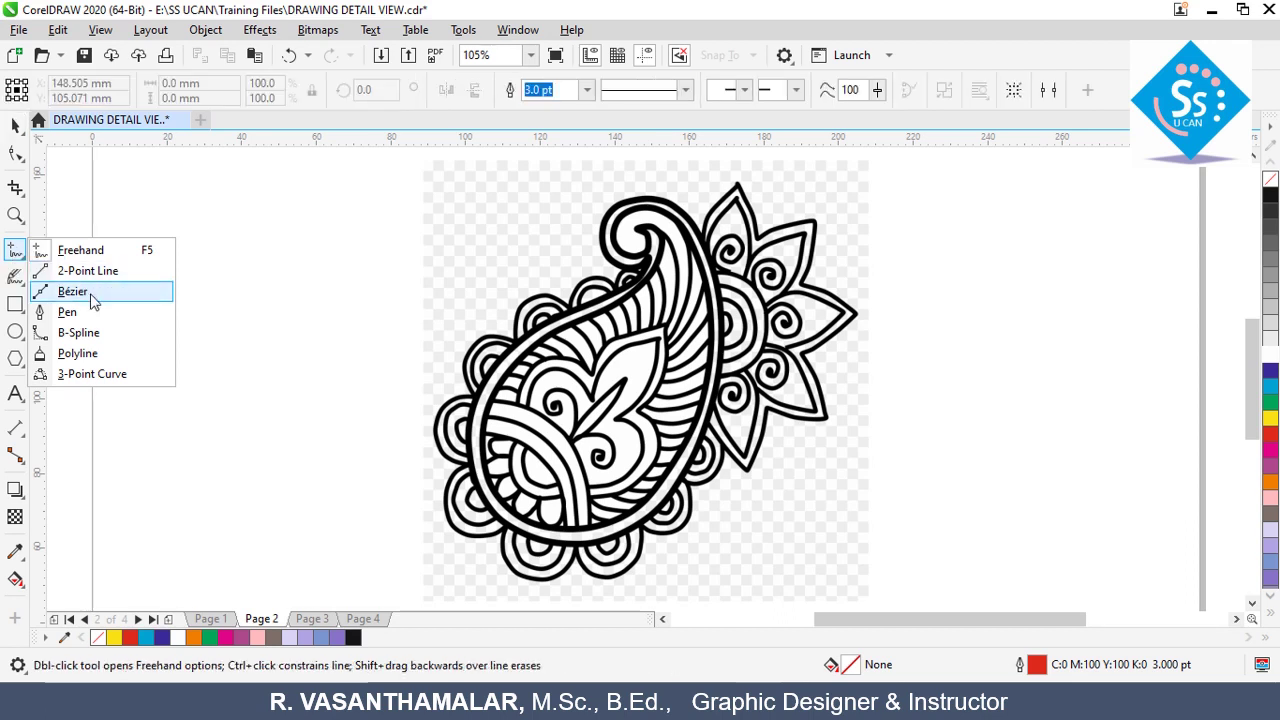
{"action": "left_click", "coordinate": [90, 293]}
{"action": "key", "text": "z"}
{"action": "mouse_move", "coordinate": [675, 172]}
{"action": "left_mouse_down"}
{"action": "mouse_move", "coordinate": [829, 243]}
{"action": "mouse_move", "coordinate": [932, 353]}
{"action": "left_mouse_up"}
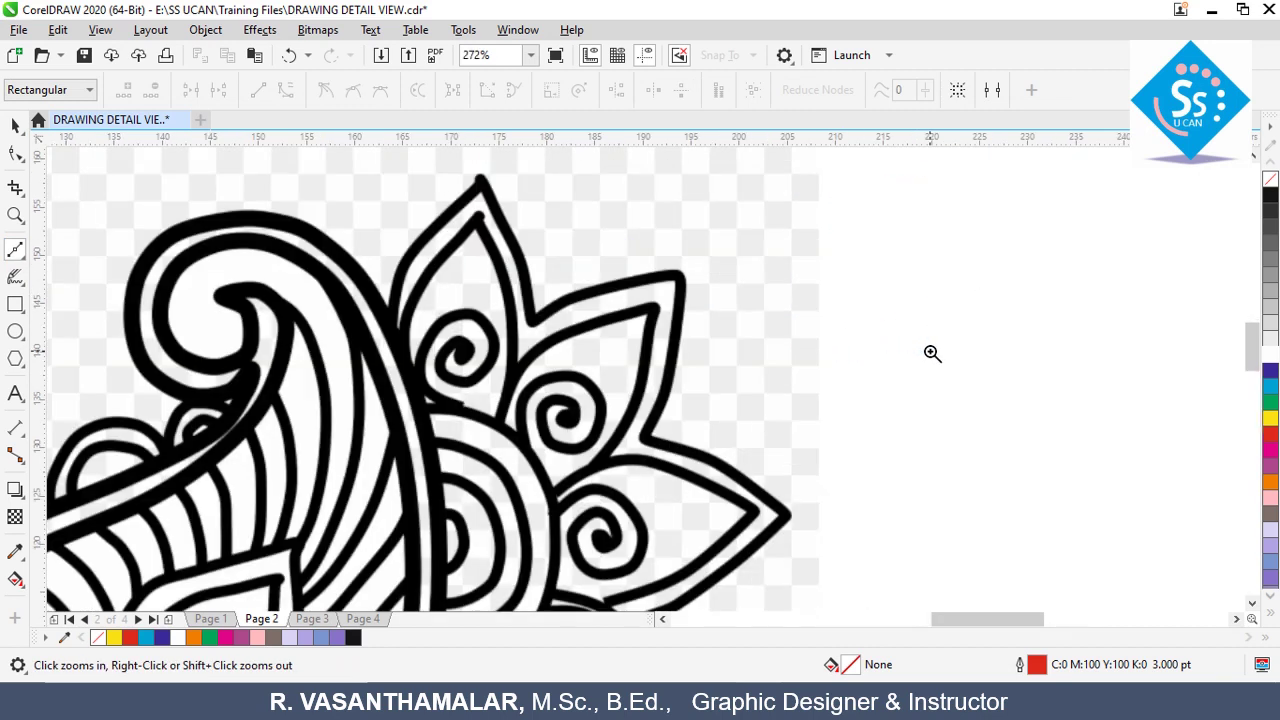
{"action": "left_click", "coordinate": [394, 330]}
{"action": "left_click_drag", "start_coordinate": [480, 183], "coordinate": [585, 163]}
{"action": "scroll", "coordinate": [570, 160], "scroll_direction": "up", "scroll_amount": 1}
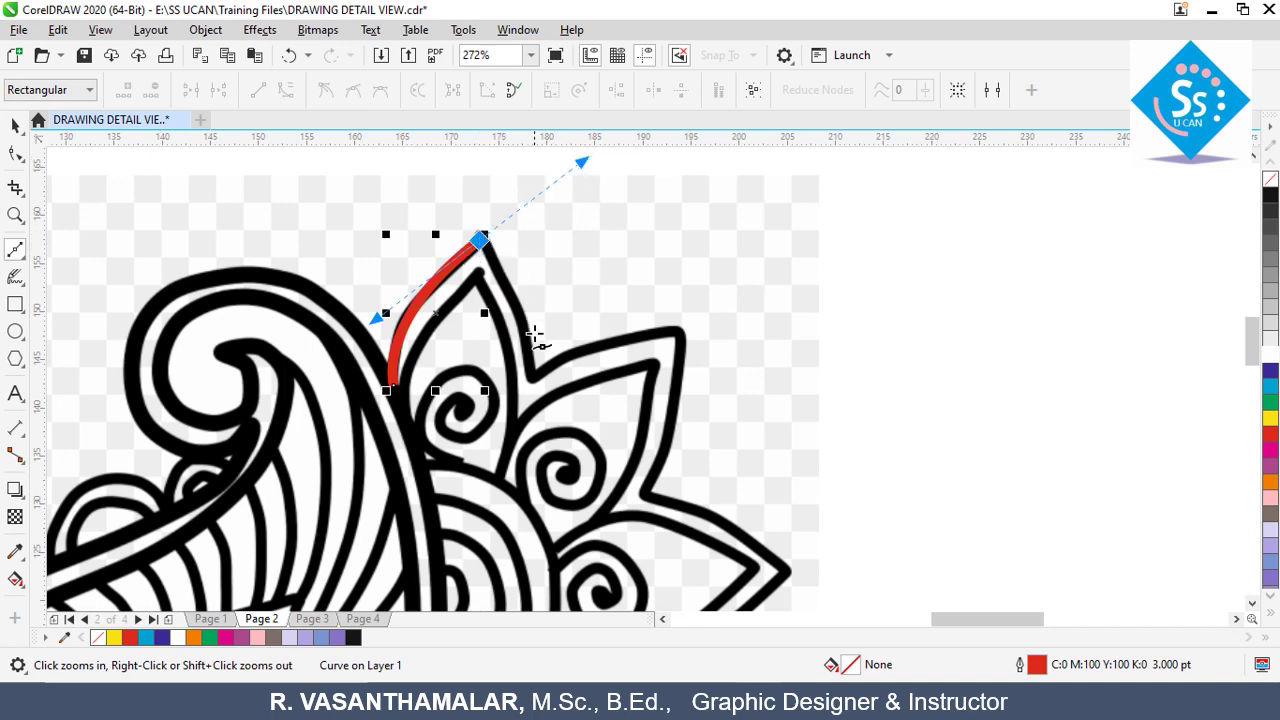
Retract the outgoing handle at the petal tip and trace the petal's right edge down to the notch
{"action": "left_click_drag", "start_coordinate": [532, 375], "coordinate": [533, 400]}
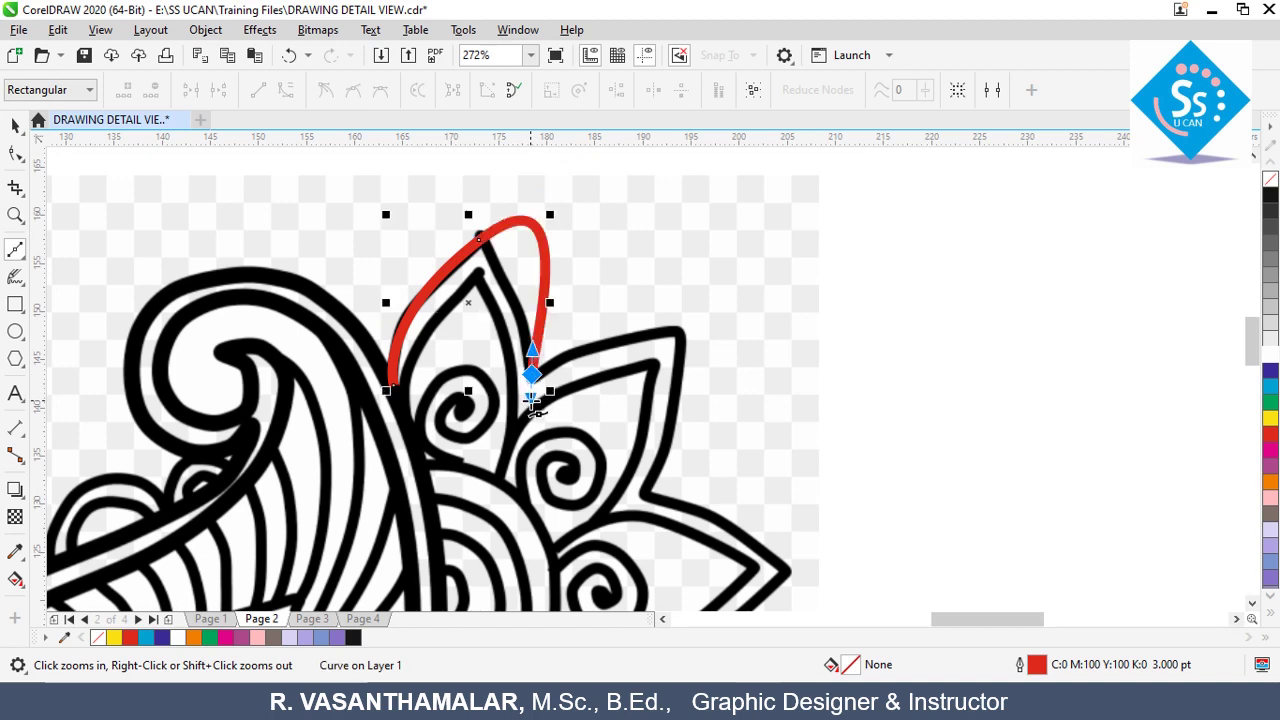
{"action": "key", "text": "ctrl+z"}
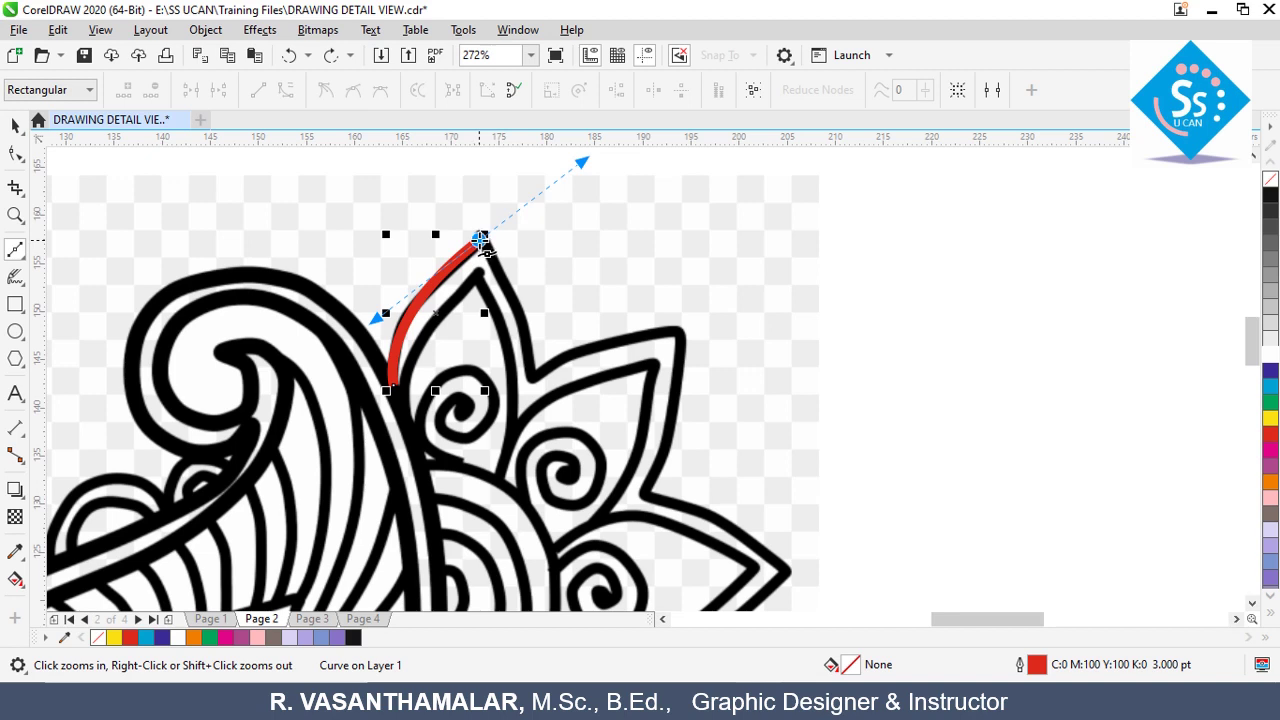
{"action": "left_click", "coordinate": [480, 240]}
{"action": "left_click_drag", "start_coordinate": [531, 376], "coordinate": [536, 460]}
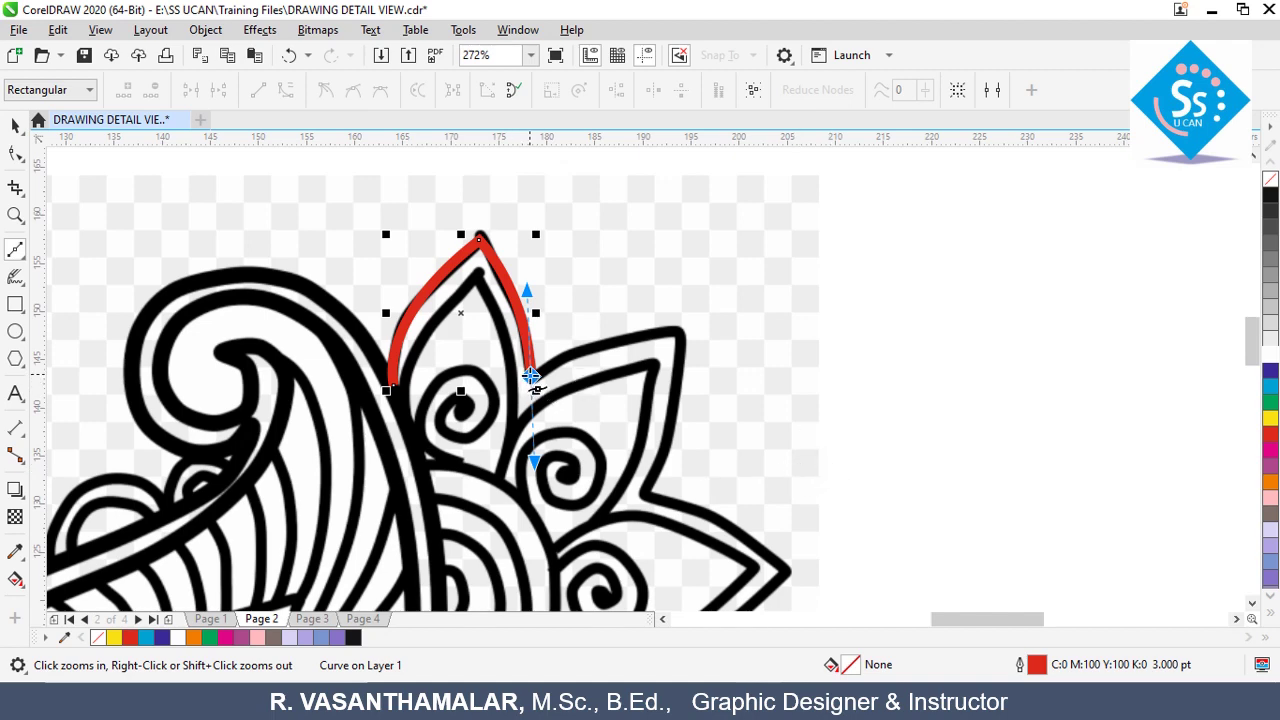
Make the traced petal's tip node a cusp and fine-tune its fit to the artwork with the Shape tool
{"action": "left_click", "coordinate": [16, 157]}
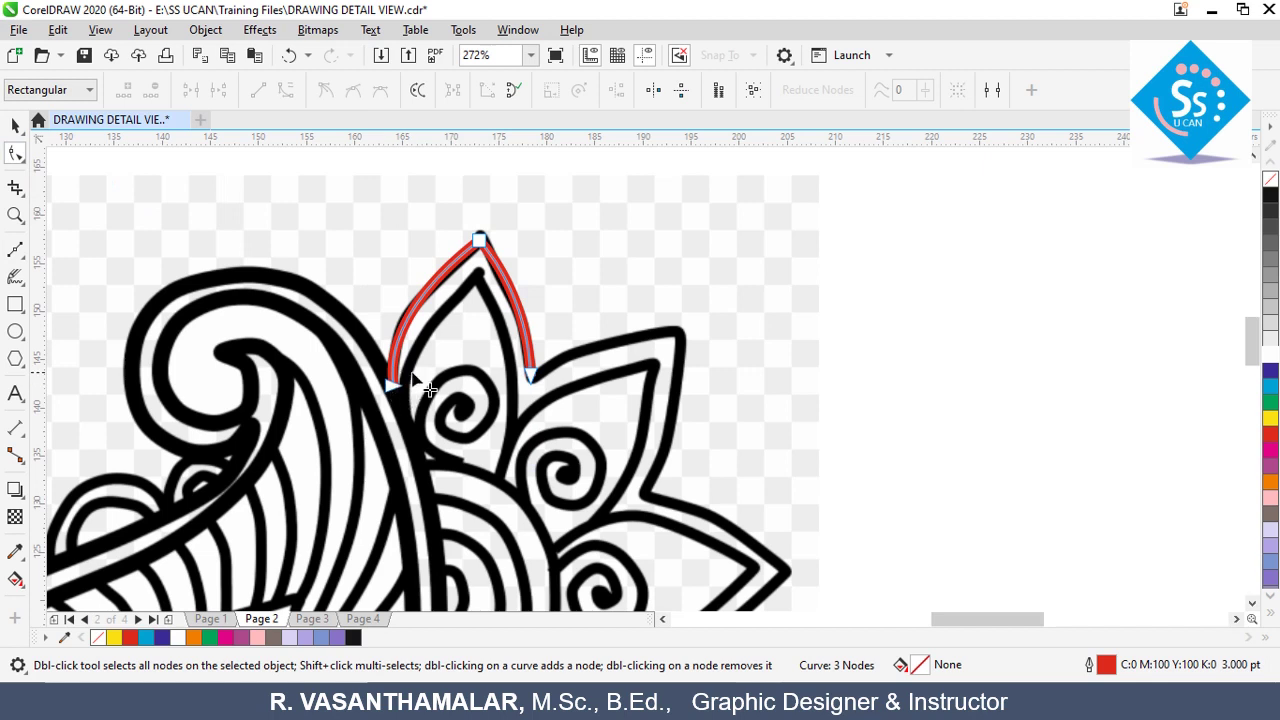
{"action": "left_click", "coordinate": [480, 241]}
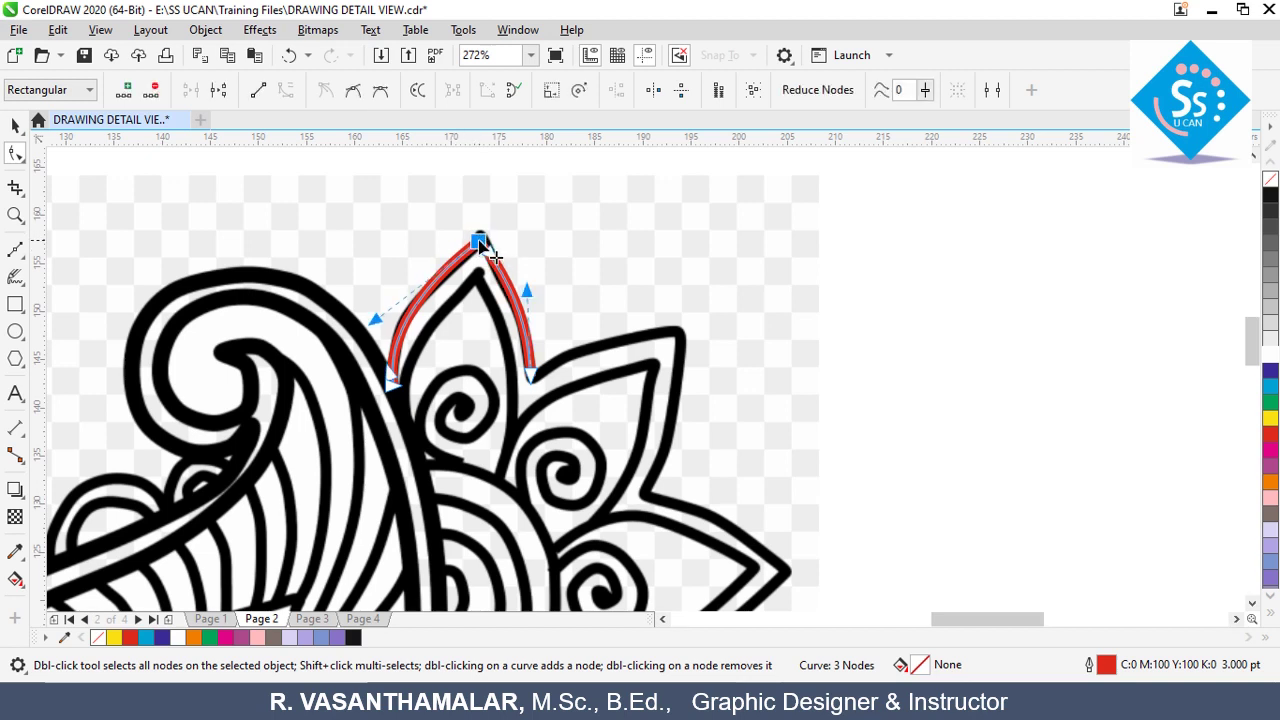
{"action": "left_click", "coordinate": [324, 92]}
{"action": "left_click_drag", "start_coordinate": [497, 256], "coordinate": [499, 254]}
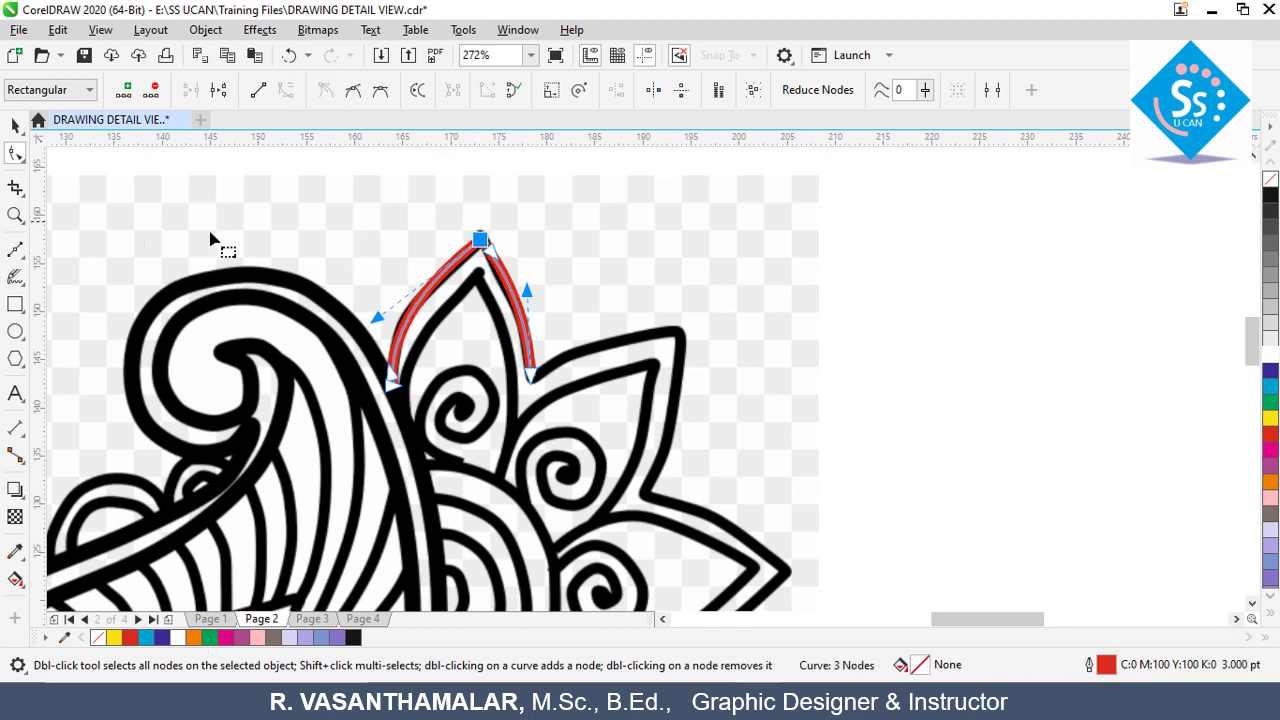
Continue the Bézier outline from the notch around the second petal's tip and down to the next notch
{"action": "left_click", "coordinate": [15, 248]}
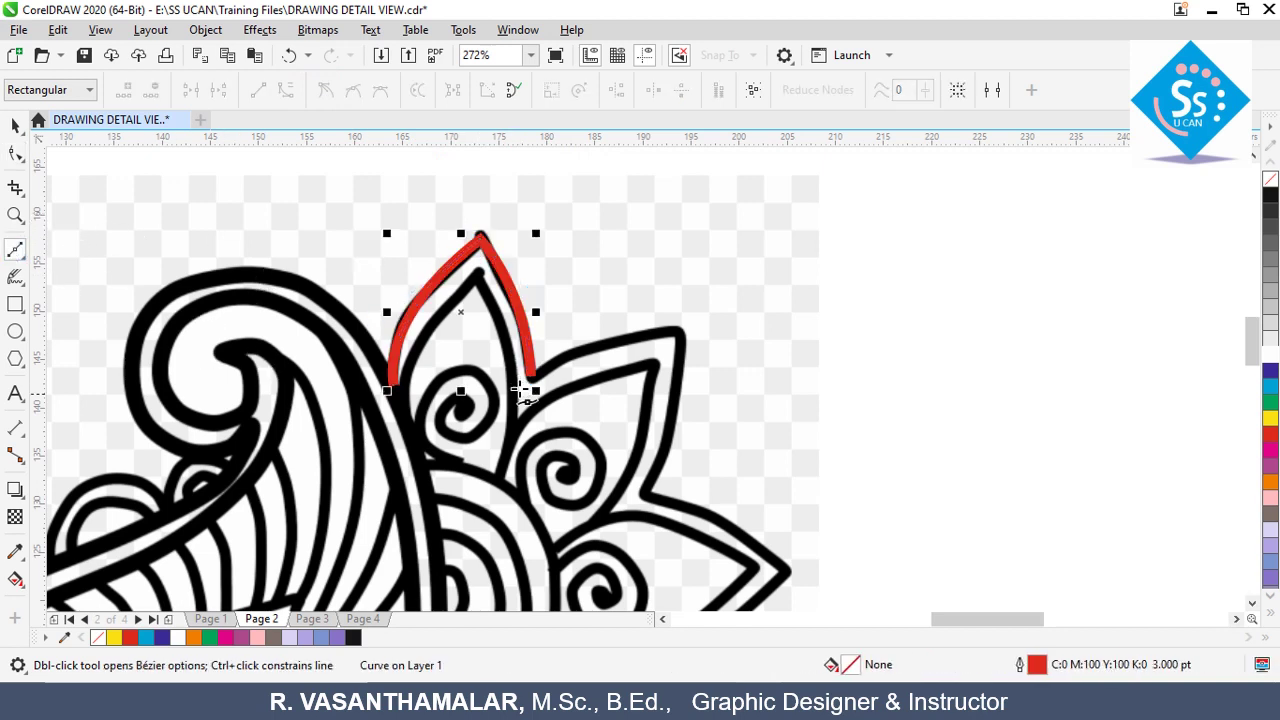
{"action": "left_click_drag", "start_coordinate": [532, 375], "coordinate": [534, 460]}
{"action": "left_click_drag", "start_coordinate": [622, 338], "coordinate": [680, 334]}
{"action": "left_click", "coordinate": [680, 332]}
{"action": "left_click_drag", "start_coordinate": [643, 488], "coordinate": [608, 526]}
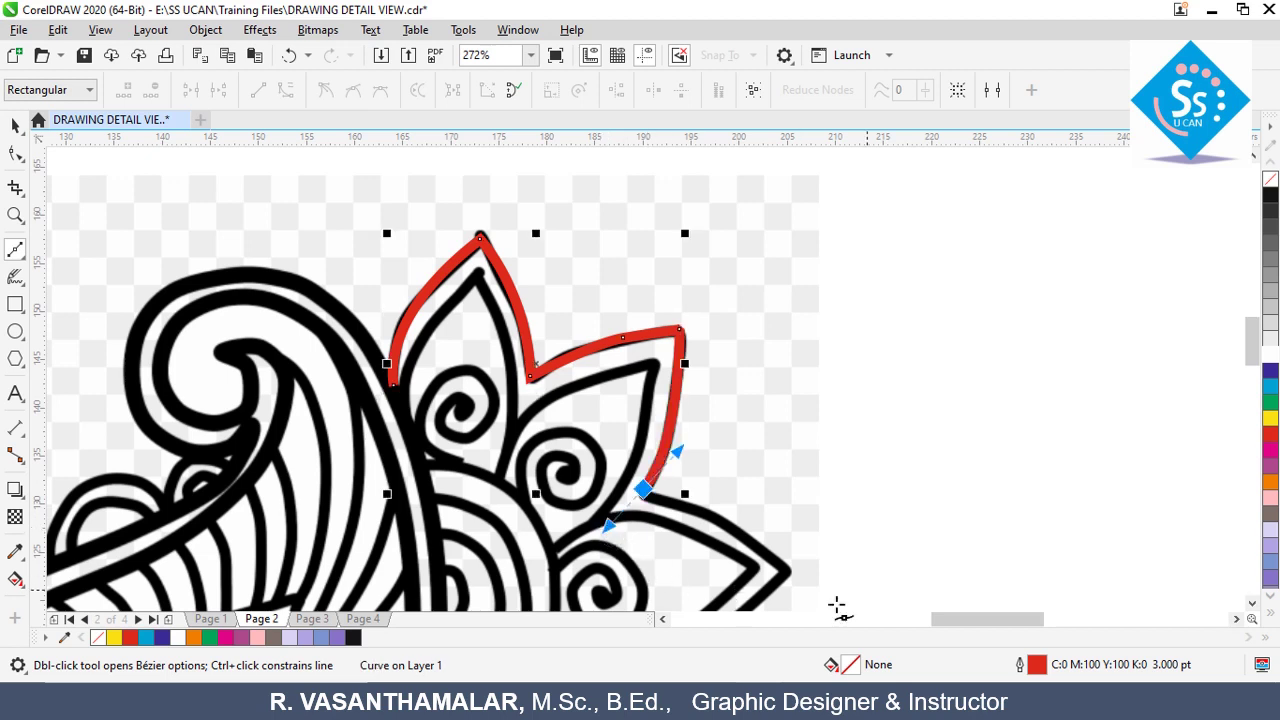
Delete the extra node on the upper edge of the second petal's outline
{"action": "left_click", "coordinate": [15, 216]}
{"action": "left_click_drag", "start_coordinate": [414, 200], "coordinate": [702, 355]}
{"action": "left_click", "coordinate": [15, 153]}
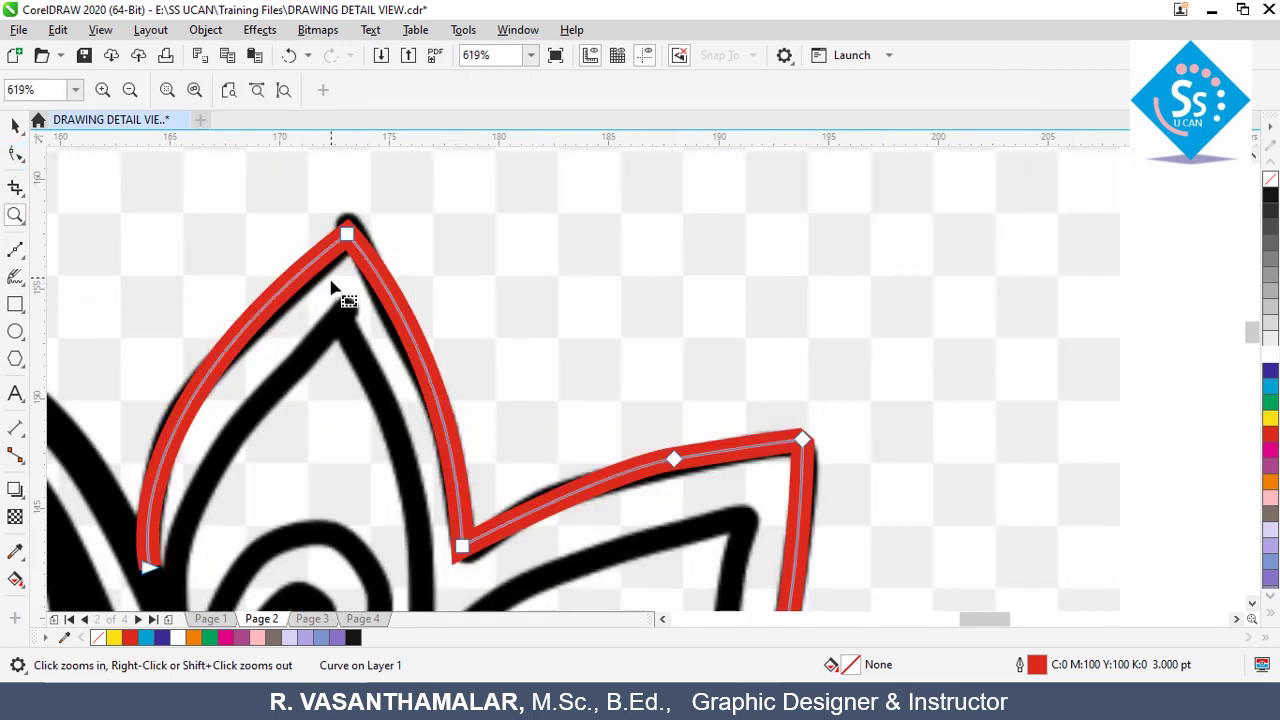
{"action": "left_click", "coordinate": [15, 125]}
{"action": "left_click", "coordinate": [338, 240]}
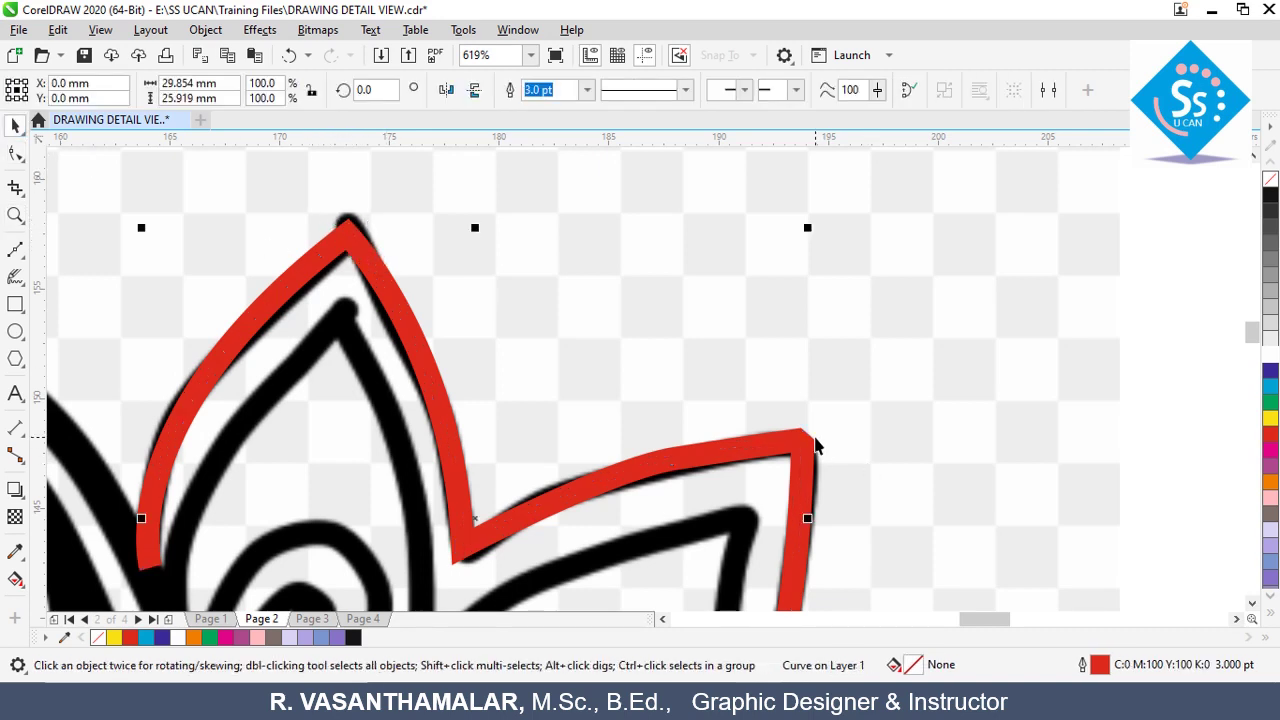
{"action": "key", "text": "z"}
{"action": "left_click_drag", "start_coordinate": [266, 194], "coordinate": [930, 523]}
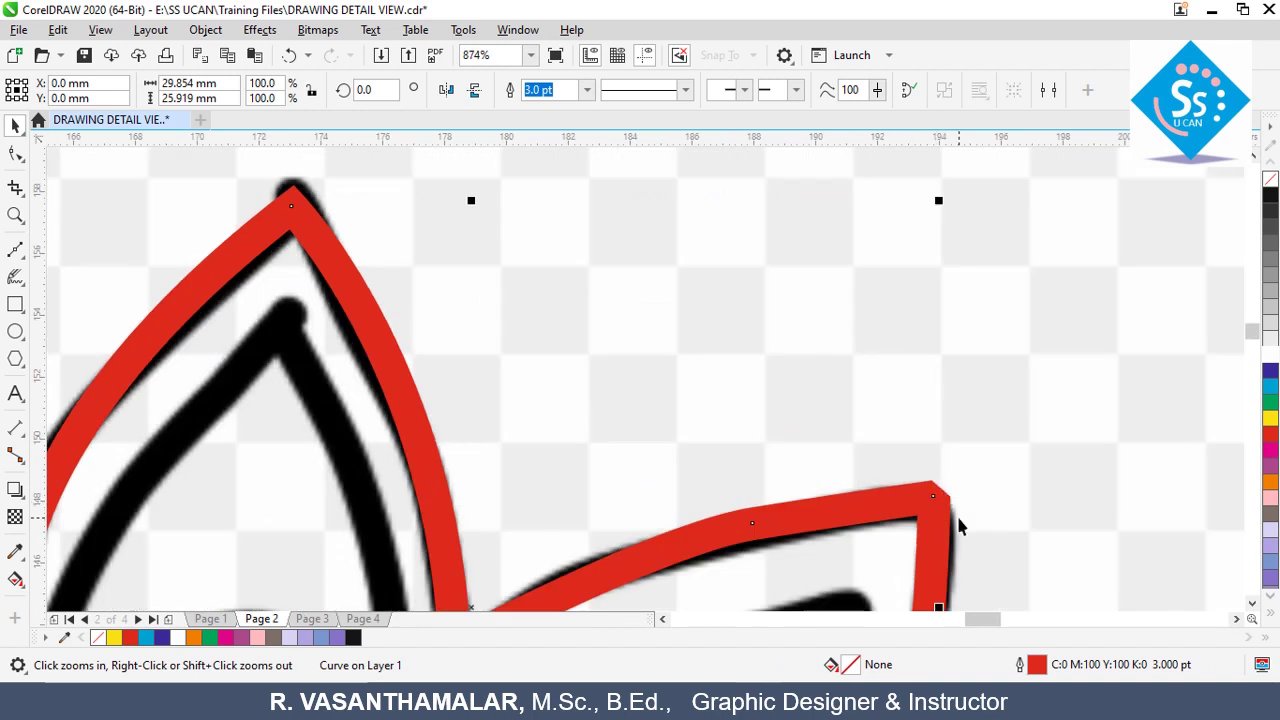
{"action": "left_click", "coordinate": [15, 153]}
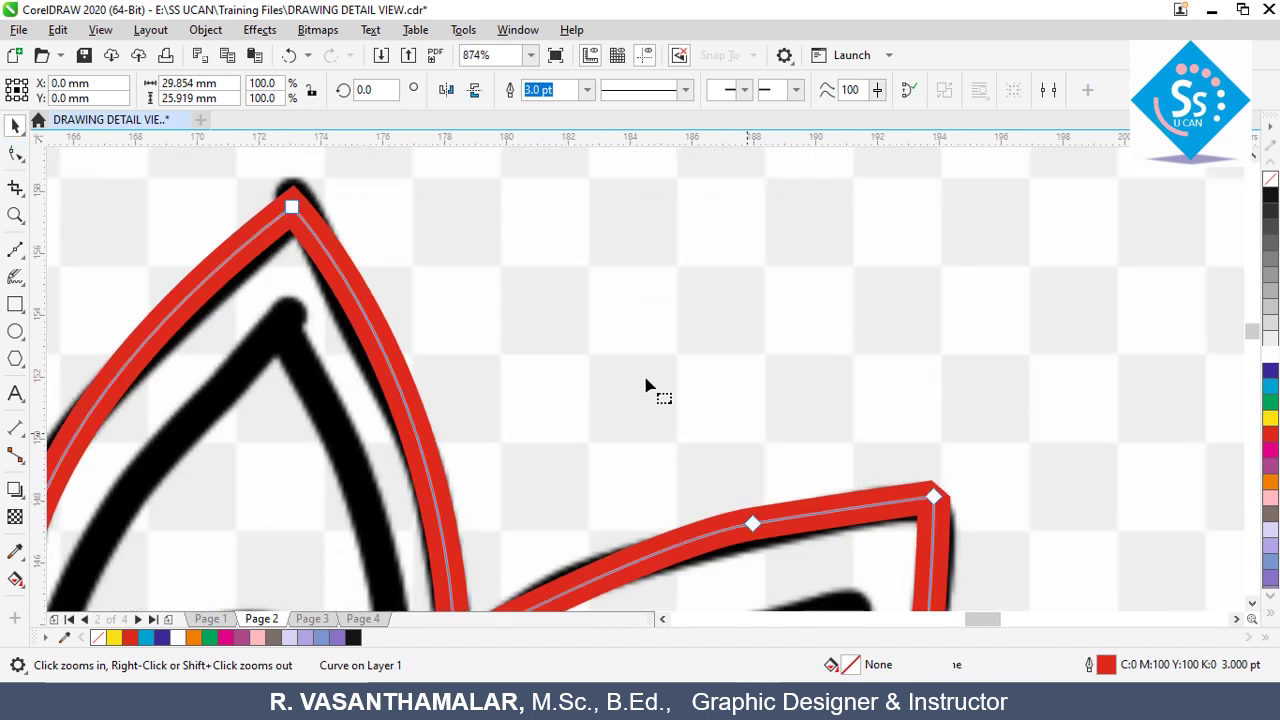
{"action": "double_click", "coordinate": [752, 524]}
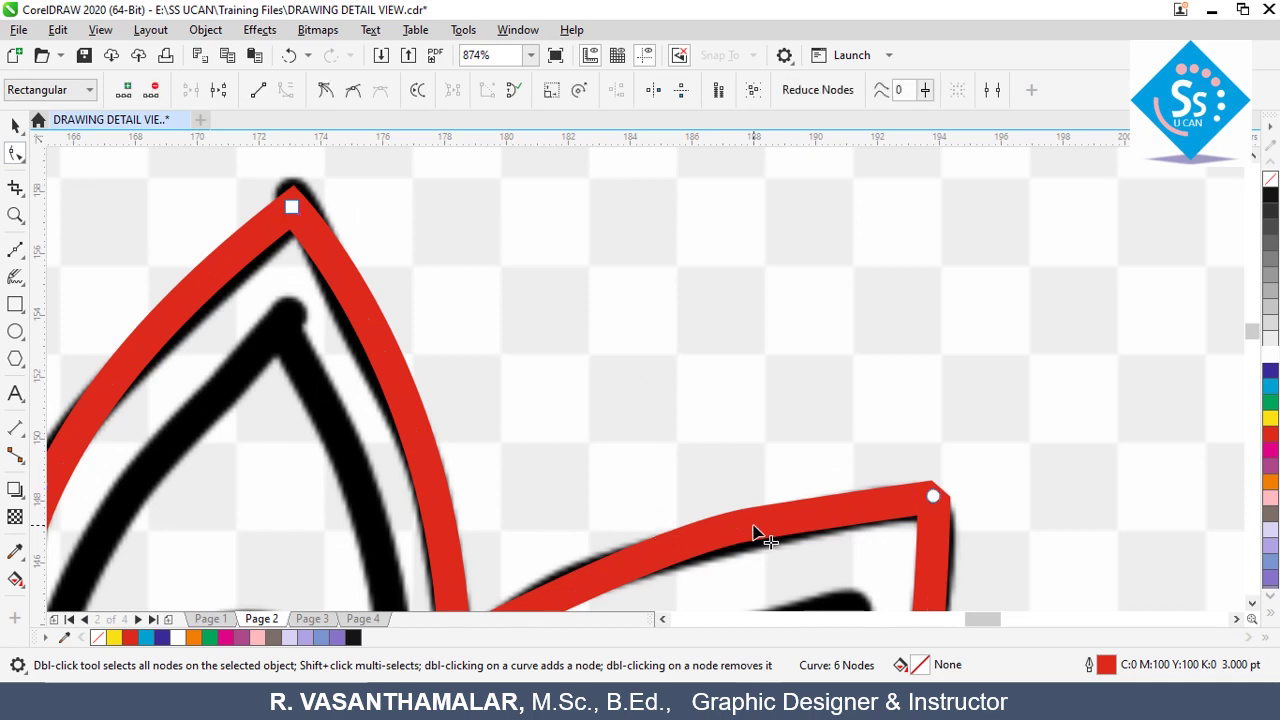
Convert the second petal's tip node to a cusp and view the whole motif
{"action": "left_click", "coordinate": [934, 497]}
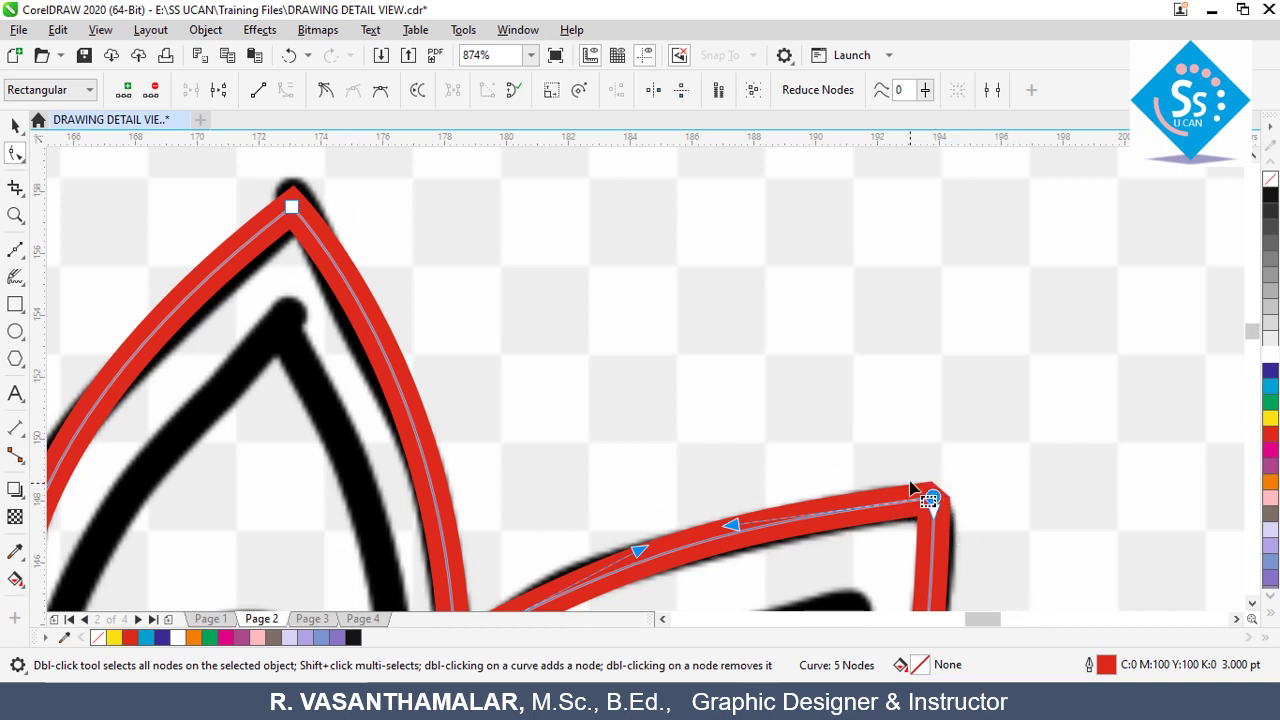
{"action": "left_click", "coordinate": [325, 95]}
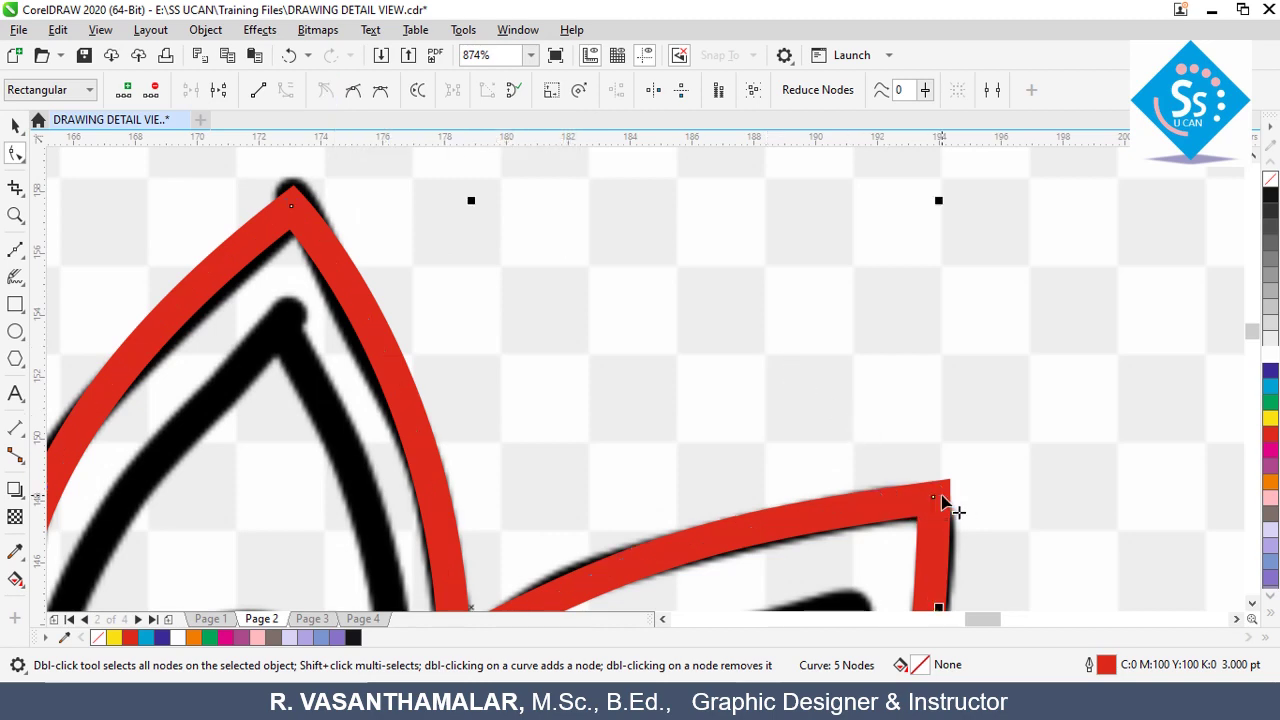
{"action": "key", "text": "space"}
{"action": "key", "text": "F4"}
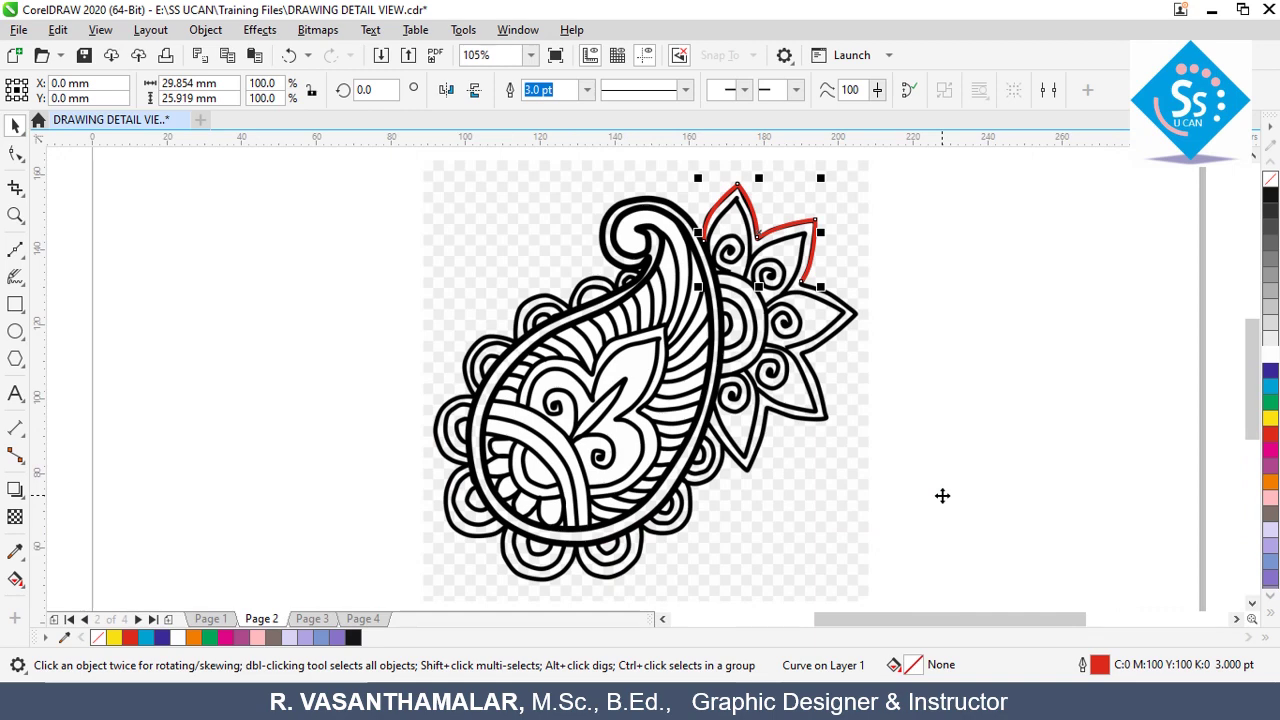
Zoom in on the paisley body and activate the Bézier tool
{"action": "key", "text": "z"}
{"action": "mouse_move", "coordinate": [474, 189]}
{"action": "left_mouse_down"}
{"action": "mouse_move", "coordinate": [960, 431]}
{"action": "mouse_move", "coordinate": [985, 510]}
{"action": "left_mouse_up"}
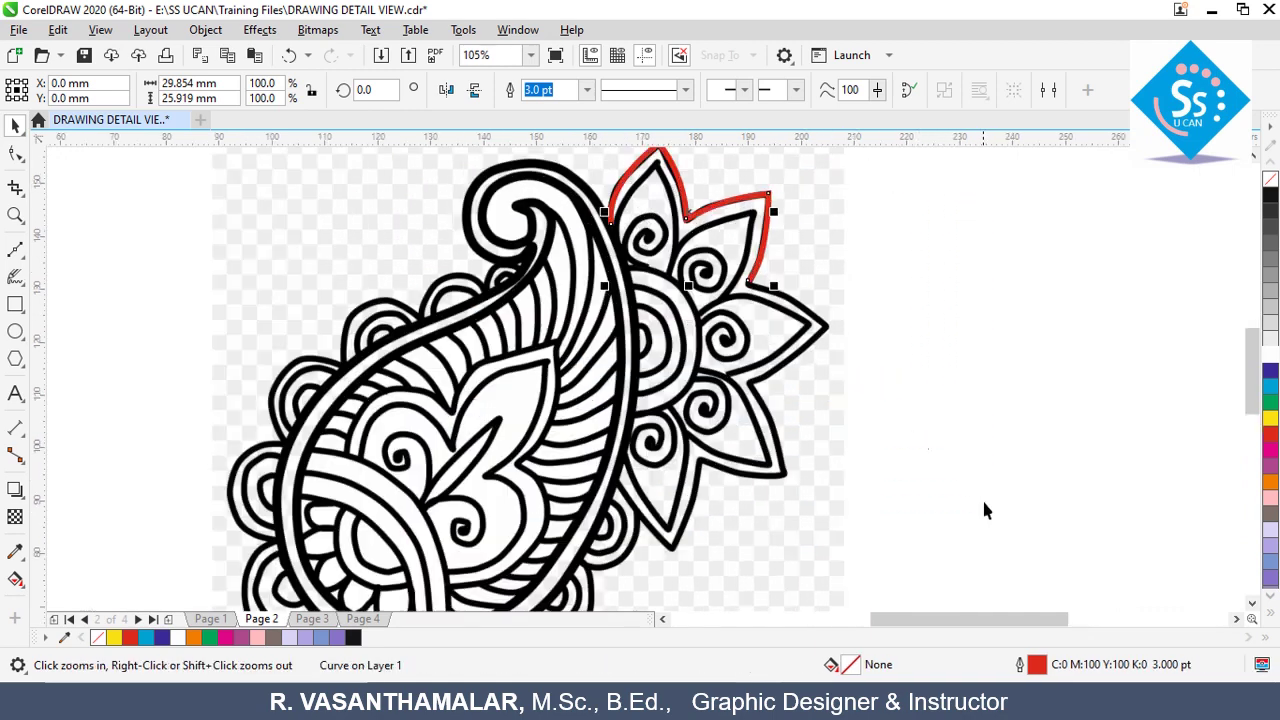
{"action": "left_click", "coordinate": [15, 249]}
{"action": "left_click", "coordinate": [521, 203]}
{"action": "left_click", "coordinate": [516, 240]}
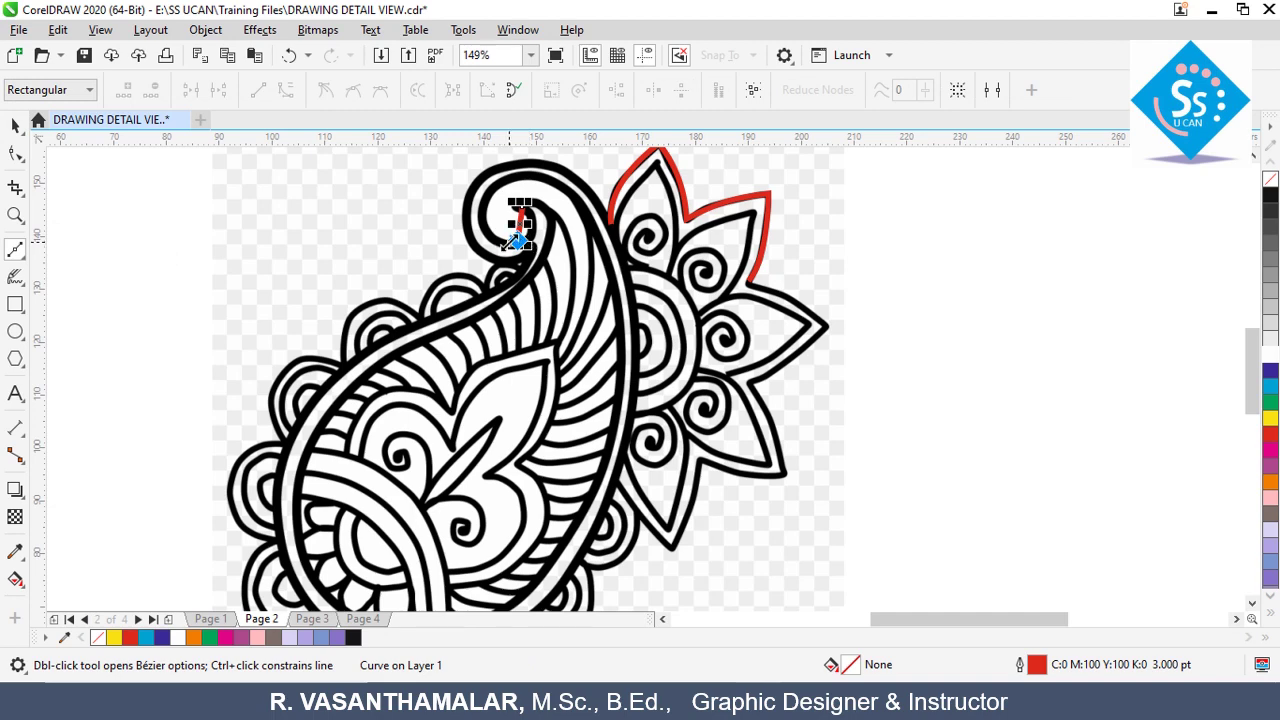
{"action": "key", "text": "ctrl+z"}
Trace the paisley's inner edge with Bézier curves from the spiral tip around the curl and down its right side
{"action": "left_click", "coordinate": [514, 205]}
{"action": "left_click_drag", "start_coordinate": [518, 240], "coordinate": [500, 244]}
{"action": "left_click_drag", "start_coordinate": [497, 186], "coordinate": [532, 172]}
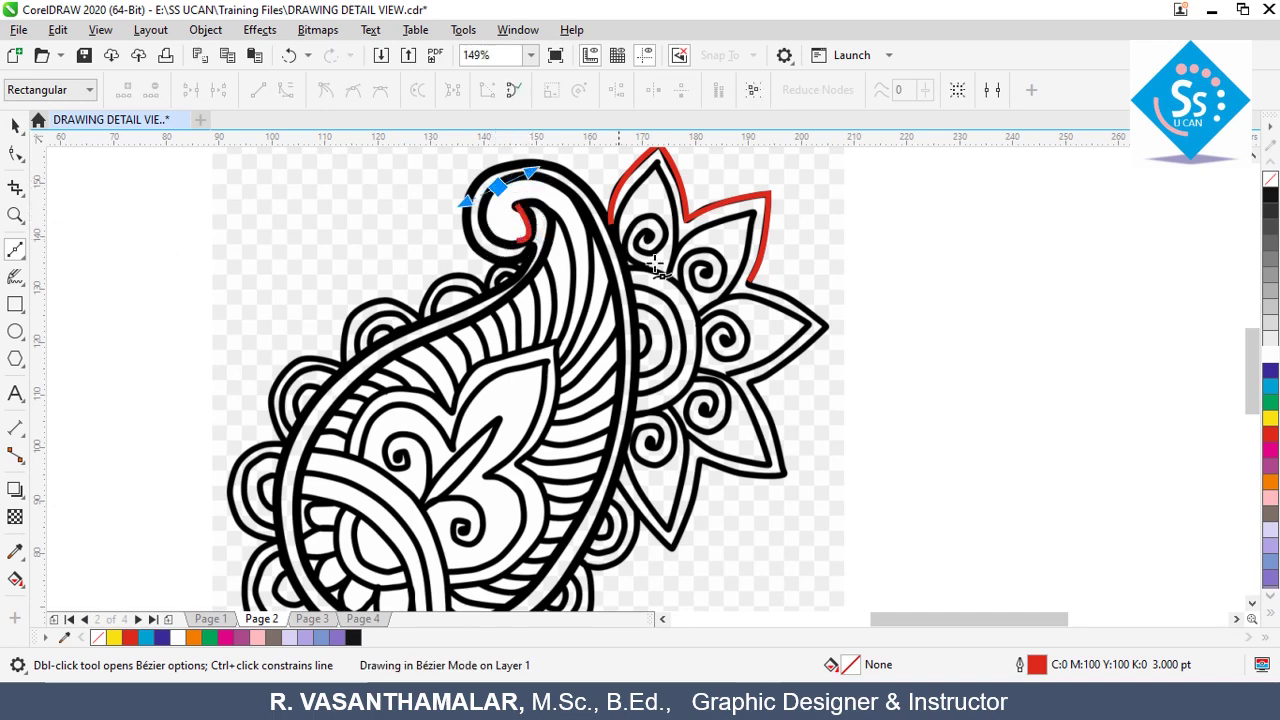
{"action": "left_click_drag", "start_coordinate": [617, 292], "coordinate": [626, 414]}
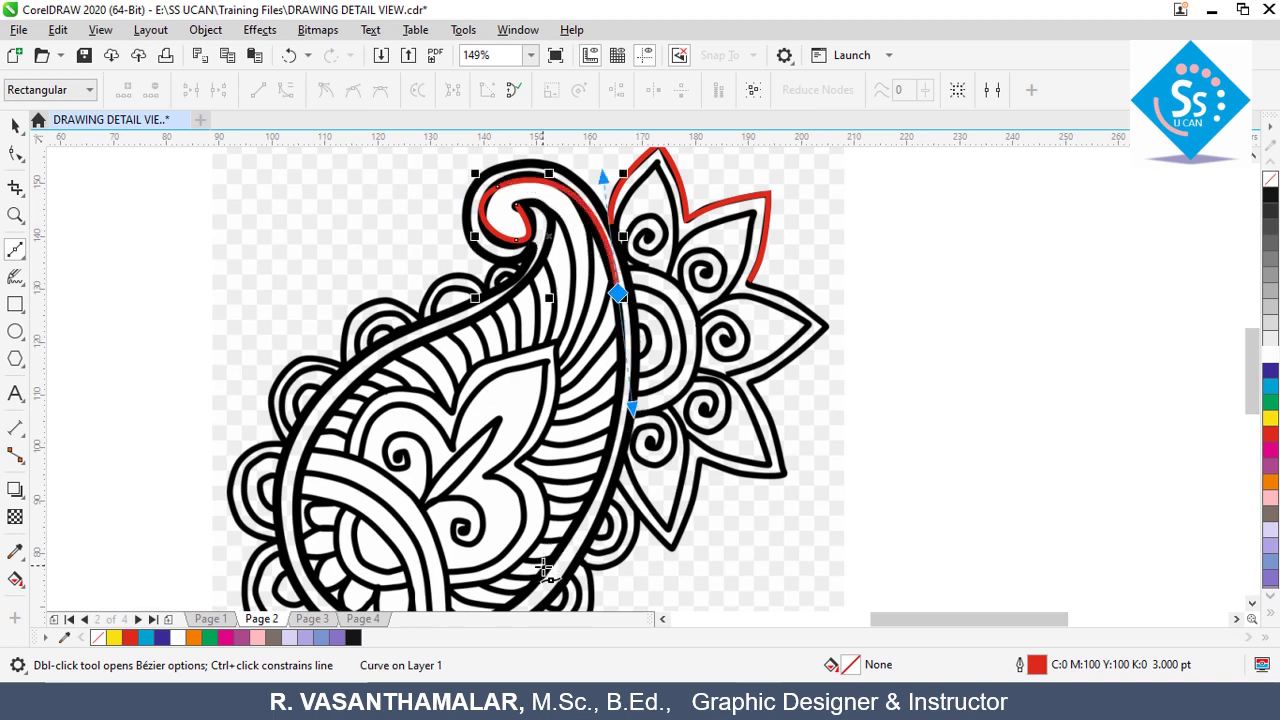
{"action": "left_click_drag", "start_coordinate": [543, 567], "coordinate": [504, 591]}
{"action": "key", "text": "Escape"}
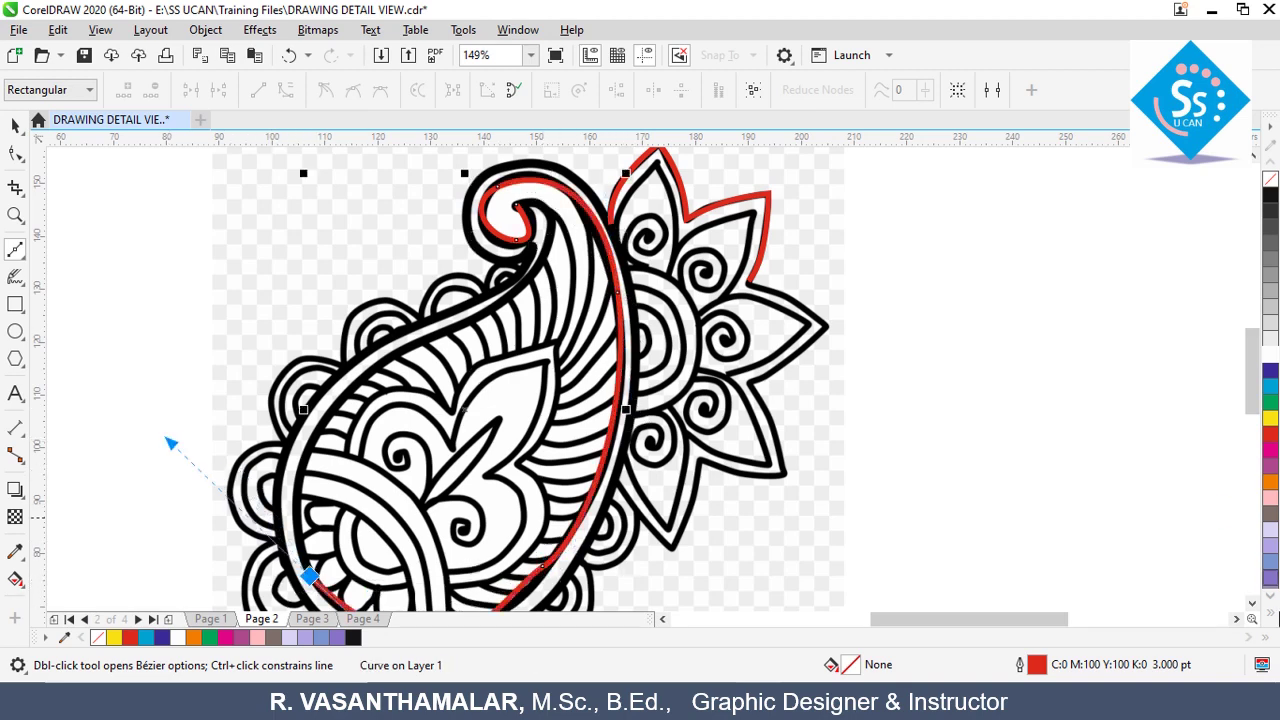
Continue the paisley outline around the base and up its left side, closing it at the spiral tip
{"action": "left_click", "coordinate": [1252, 604]}
{"action": "left_click", "coordinate": [543, 522]}
{"action": "mouse_move", "coordinate": [312, 540]}
{"action": "left_mouse_down"}
{"action": "mouse_move", "coordinate": [206, 489]}
{"action": "mouse_move", "coordinate": [177, 449]}
{"action": "left_mouse_up"}
{"action": "left_click_drag", "start_coordinate": [368, 327], "coordinate": [432, 292]}
{"action": "key", "text": "ctrl+z"}
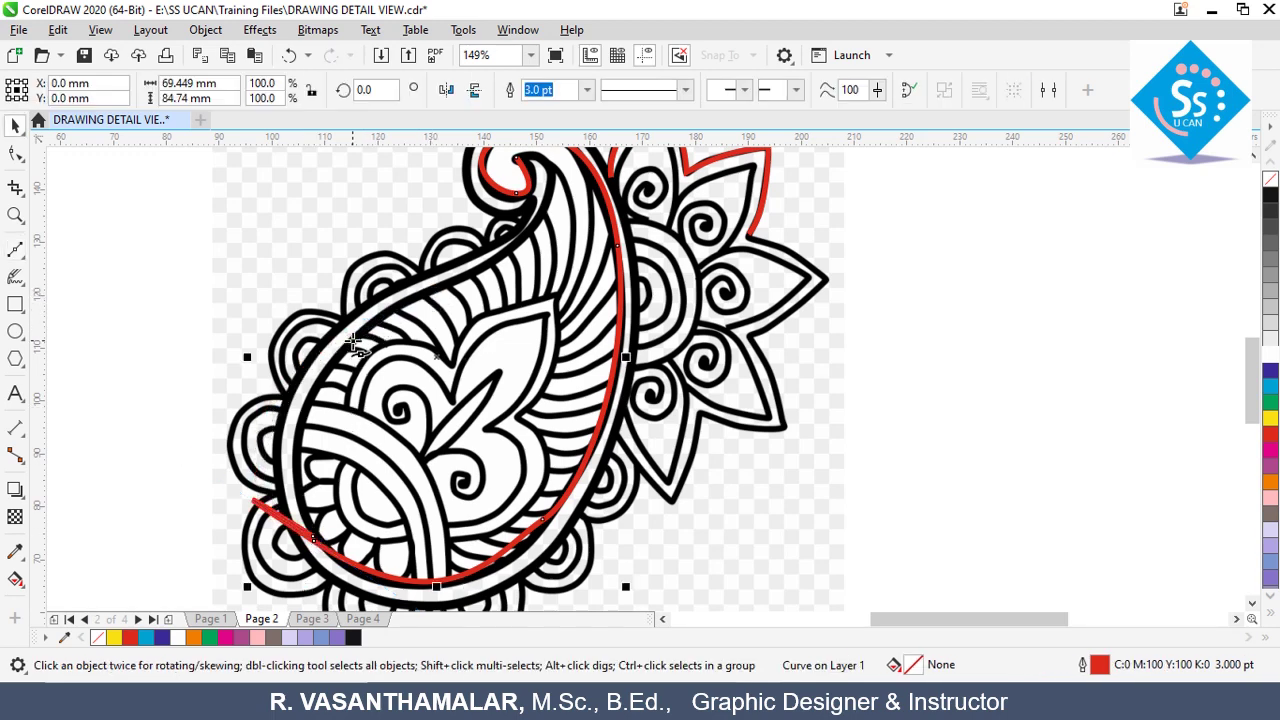
{"action": "left_click", "coordinate": [314, 540]}
{"action": "left_click_drag", "start_coordinate": [297, 388], "coordinate": [337, 354]}
{"action": "mouse_move", "coordinate": [528, 230]}
{"action": "left_mouse_down"}
{"action": "mouse_move", "coordinate": [543, 198]}
{"action": "mouse_move", "coordinate": [530, 205]}
{"action": "mouse_move", "coordinate": [552, 215]}
{"action": "left_mouse_up"}
Move the traced paisley outline off the artwork to the blank area on its right
{"action": "scroll", "coordinate": [521, 160], "scroll_direction": "up", "scroll_amount": 1}
{"action": "key", "text": "space"}
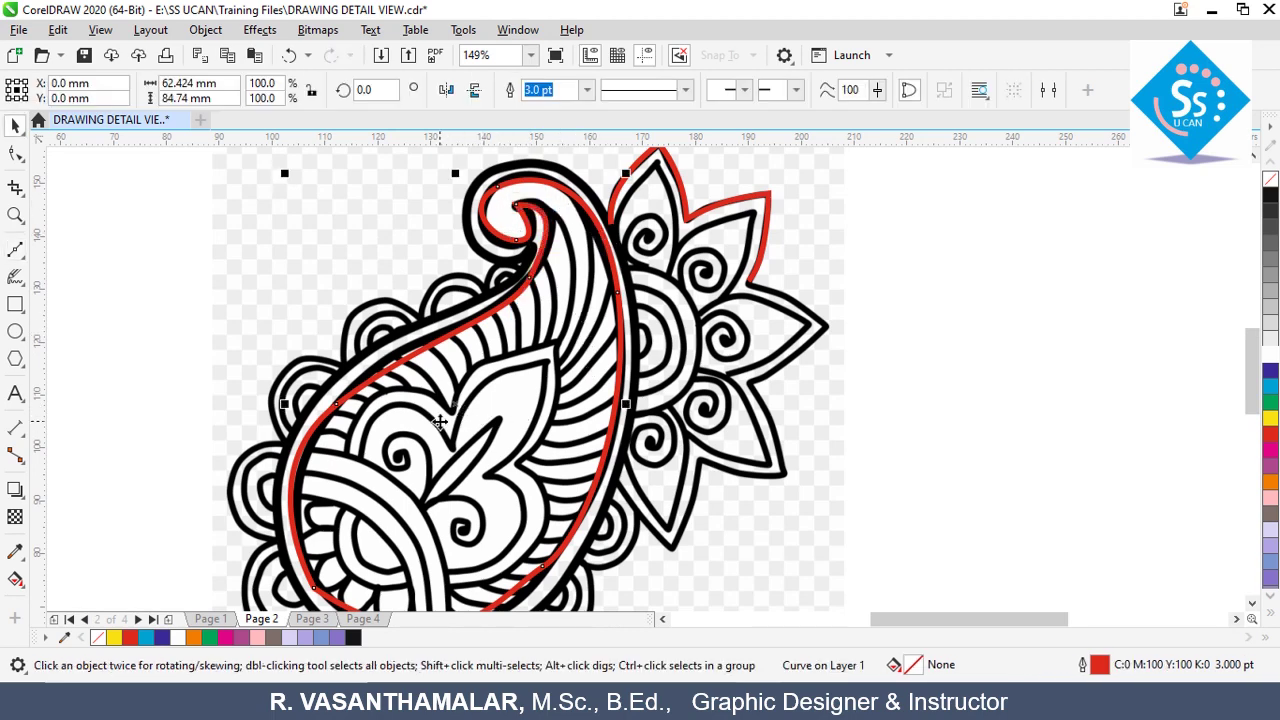
{"action": "left_click_drag", "start_coordinate": [445, 422], "coordinate": [1100, 417]}
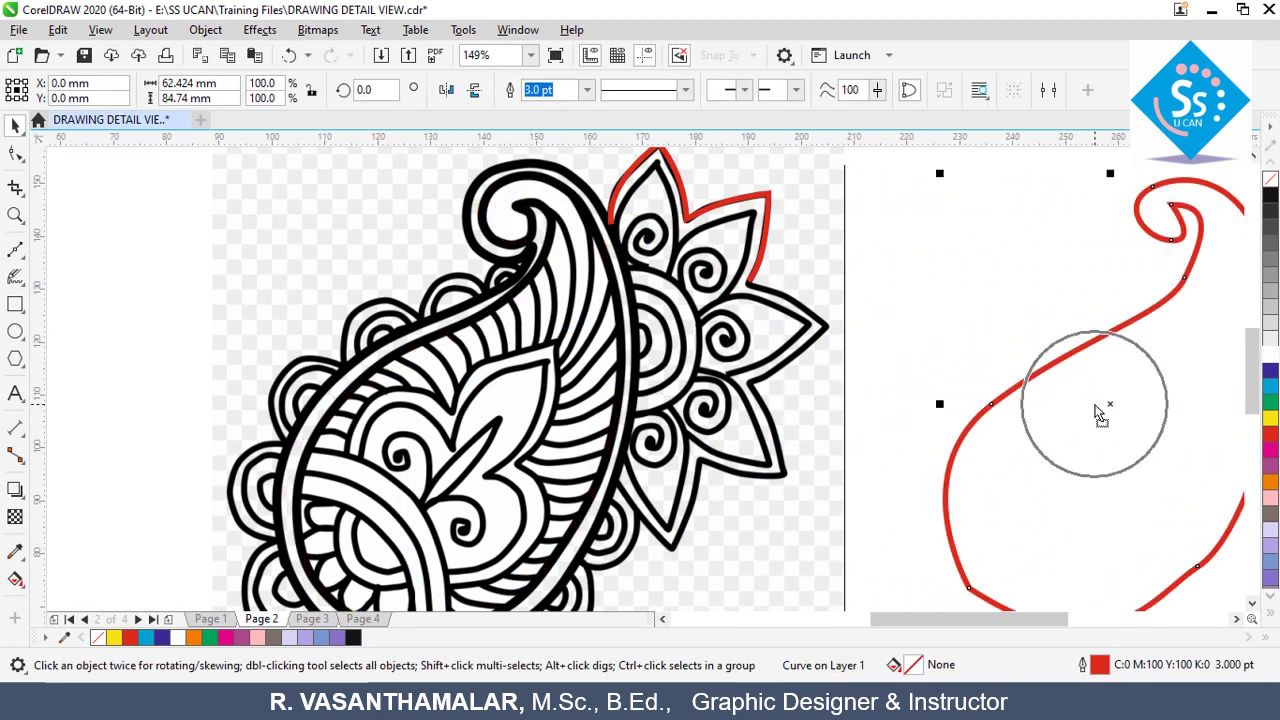
Place duplicates of the paisley outline side by side in the blank area beyond the page edge
{"action": "scroll", "coordinate": [1100, 415], "scroll_direction": "down", "scroll_amount": 3}
{"action": "key", "text": "z"}
{"action": "left_click", "coordinate": [1162, 409]}
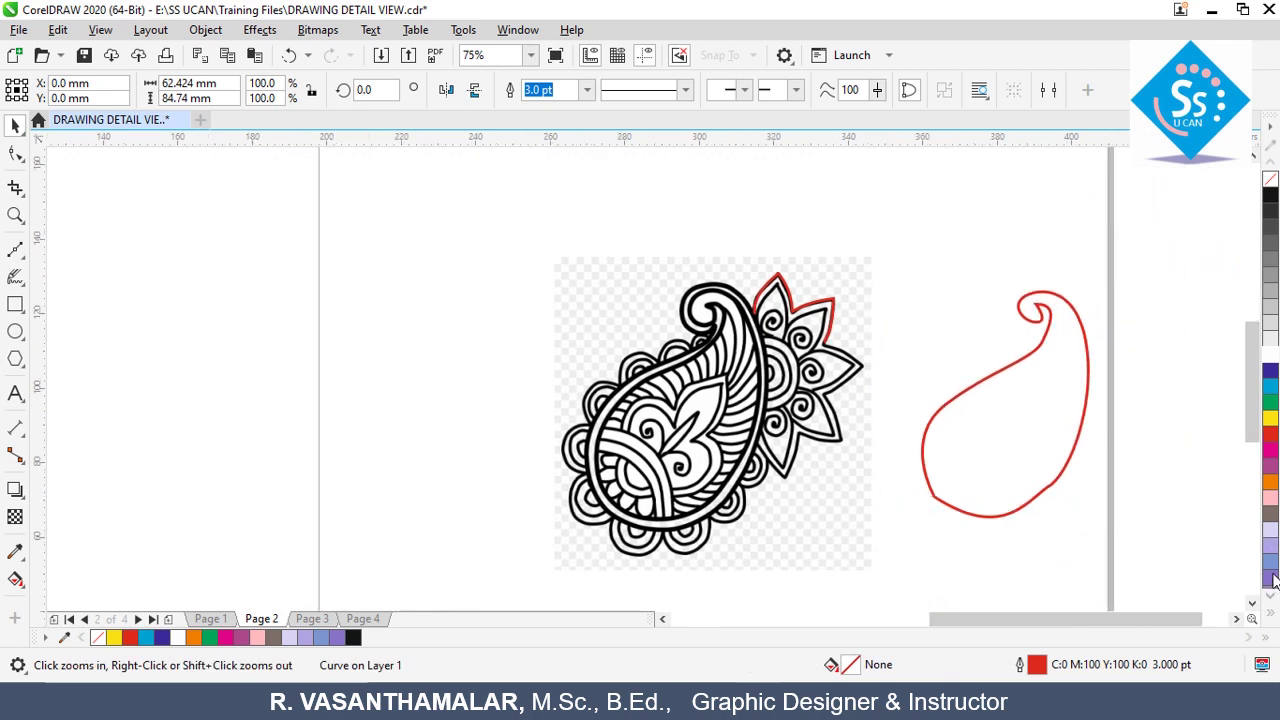
{"action": "key", "text": "space"}
{"action": "left_click_drag", "start_coordinate": [598, 381], "coordinate": [1032, 357]}
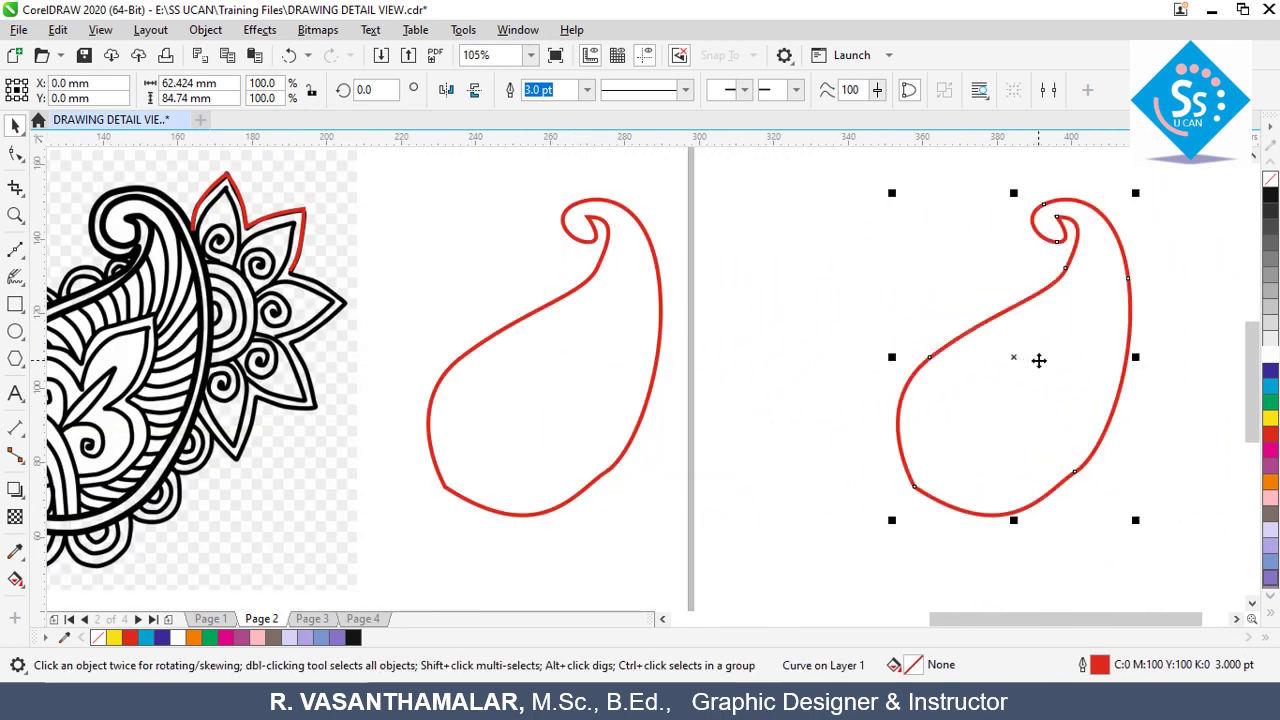
{"action": "left_click", "coordinate": [1237, 619]}
{"action": "left_click_drag", "start_coordinate": [217, 366], "coordinate": [972, 362]}
On the outer copy, replace the base's left cusp node with a newly added smooth node and delete the base's right node
{"action": "key", "text": "F10"}
{"action": "key", "text": "z"}
{"action": "left_click_drag", "start_coordinate": [463, 173], "coordinate": [1136, 550]}
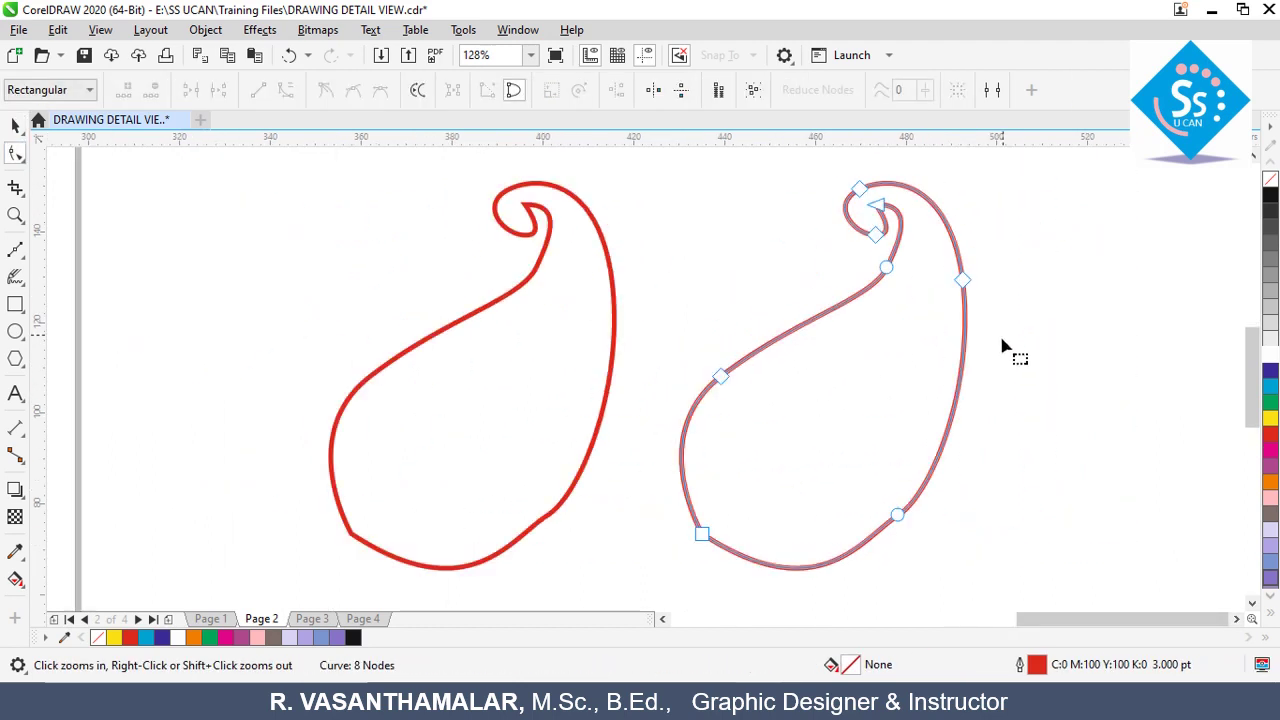
{"action": "left_click", "coordinate": [701, 538]}
{"action": "key", "text": "Delete"}
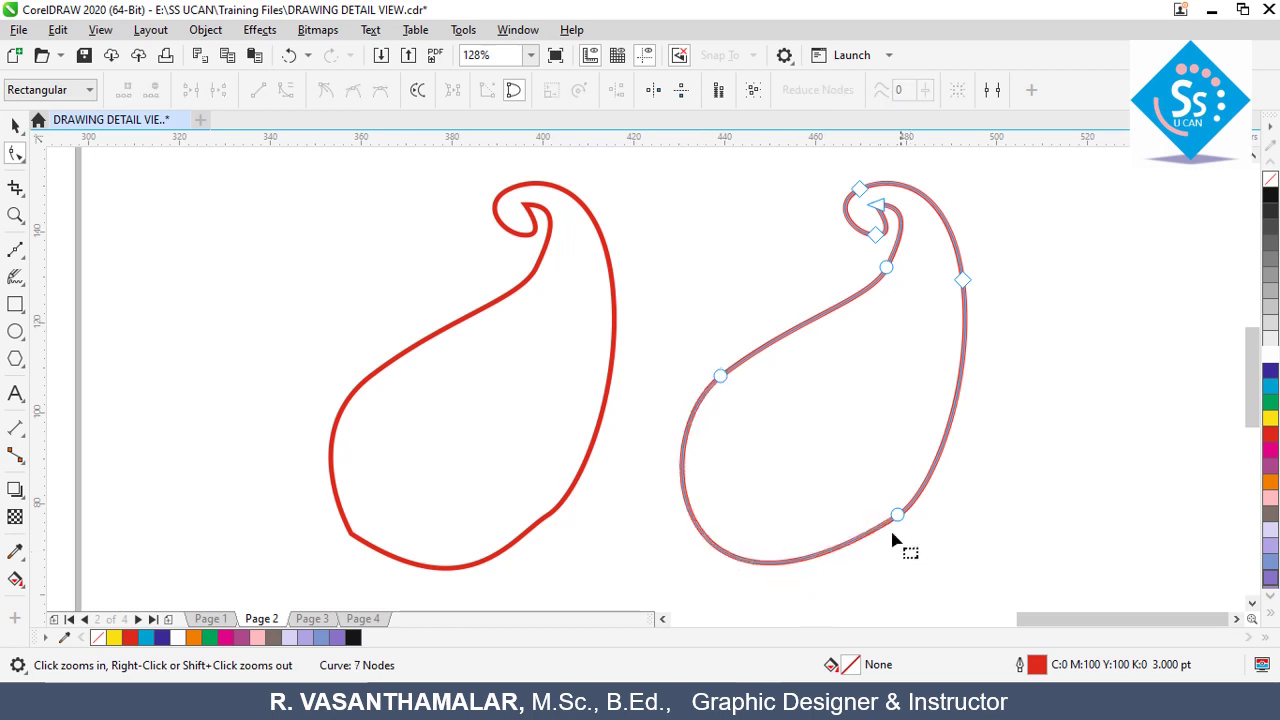
{"action": "double_click", "coordinate": [700, 533]}
{"action": "left_click", "coordinate": [897, 515]}
{"action": "key", "text": "Delete"}
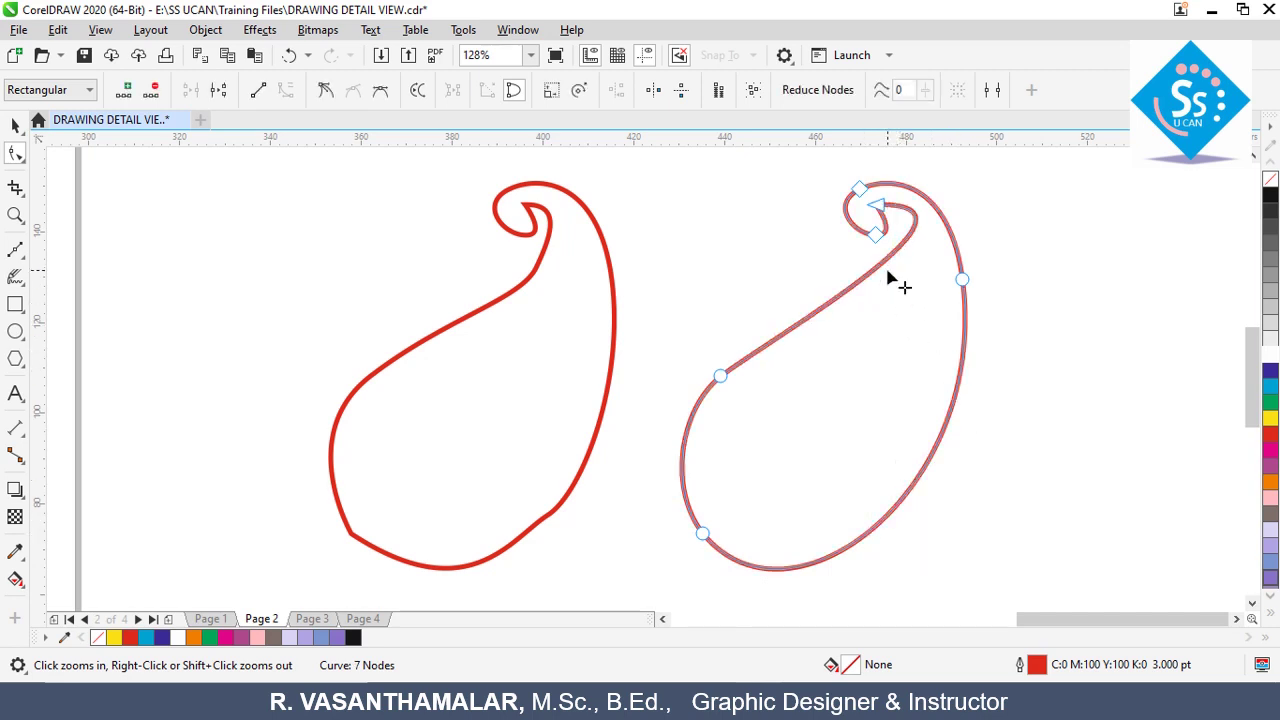
Add a node farther down the paisley's inner neck curve and delete the old neck node just below the curl
{"action": "left_click", "coordinate": [887, 270]}
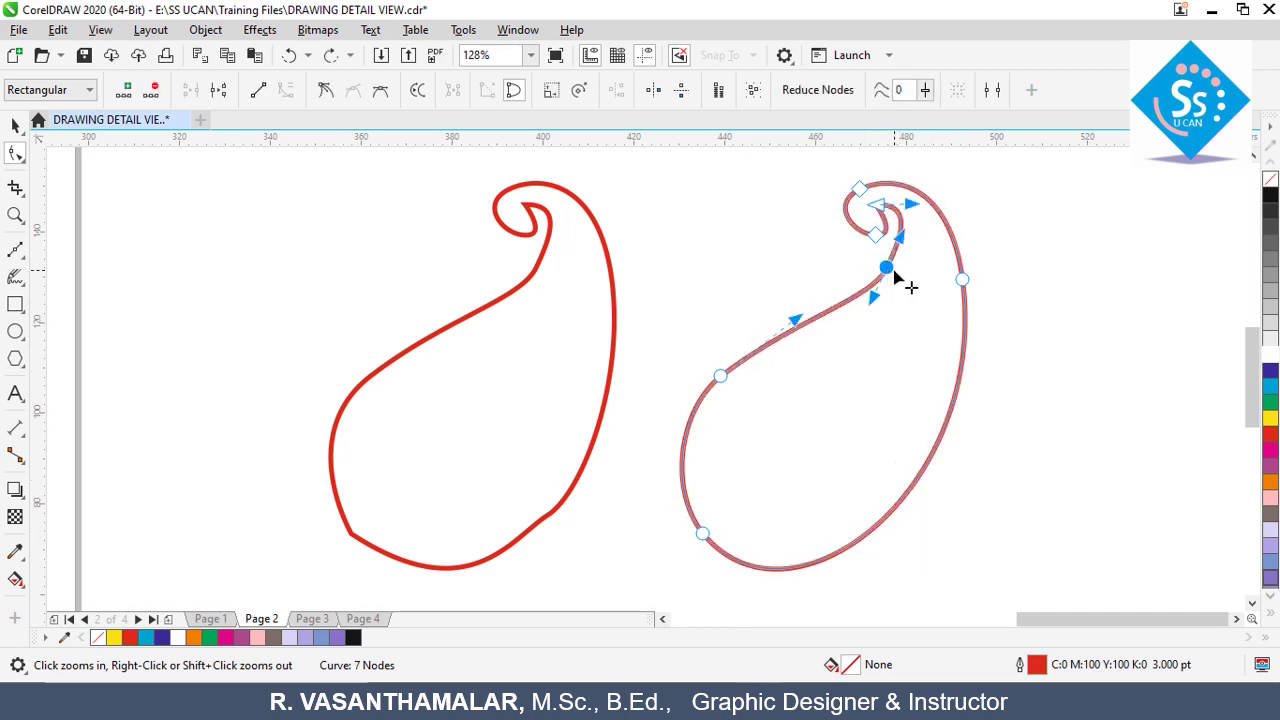
{"action": "double_click", "coordinate": [848, 299]}
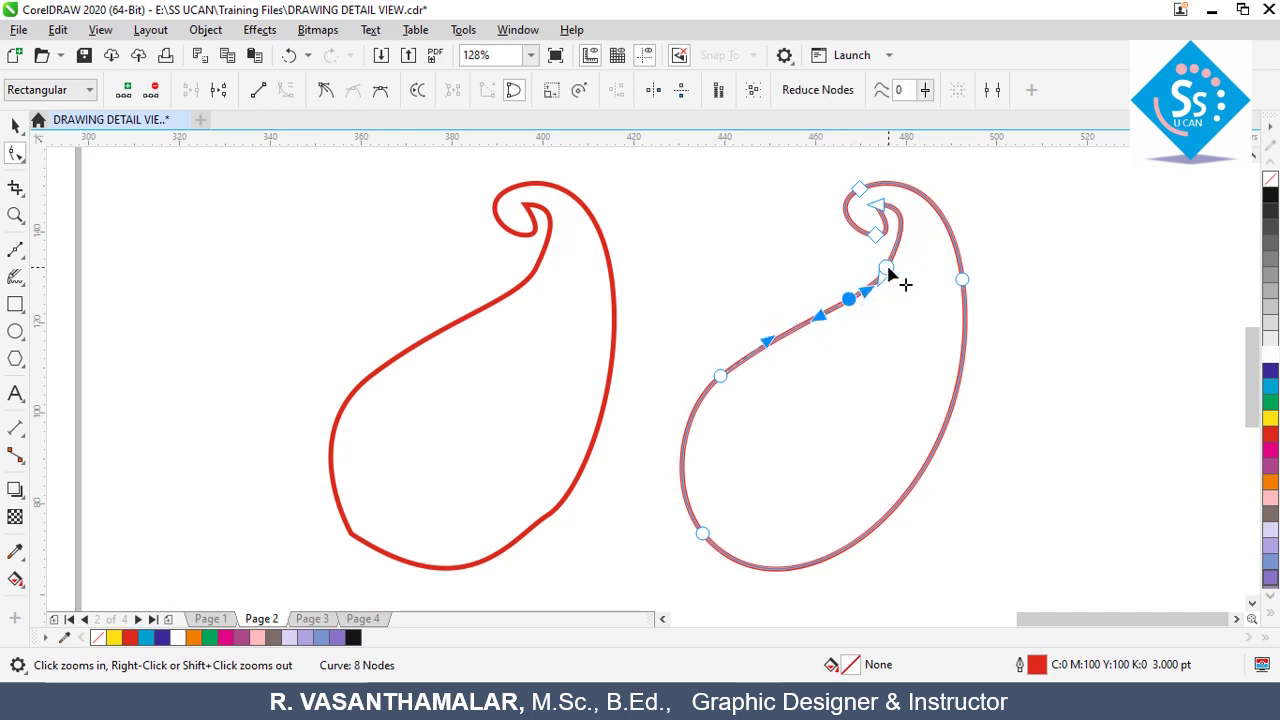
{"action": "left_click", "coordinate": [960, 341]}
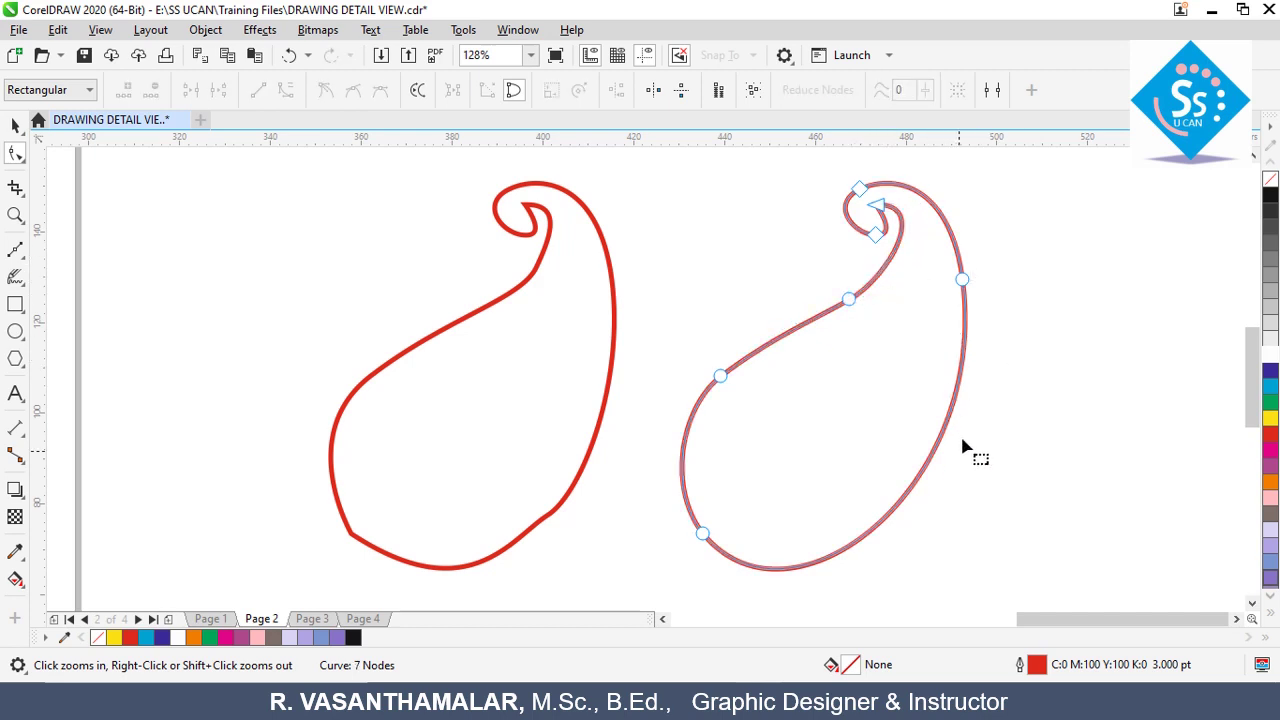
Reshape the segment between the spiral tip and the new neck node into a wider, rounder curve
{"action": "left_click", "coordinate": [890, 222]}
{"action": "left_click_drag", "start_coordinate": [933, 207], "coordinate": [943, 214]}
{"action": "key", "text": "space"}
{"action": "key", "text": "space"}
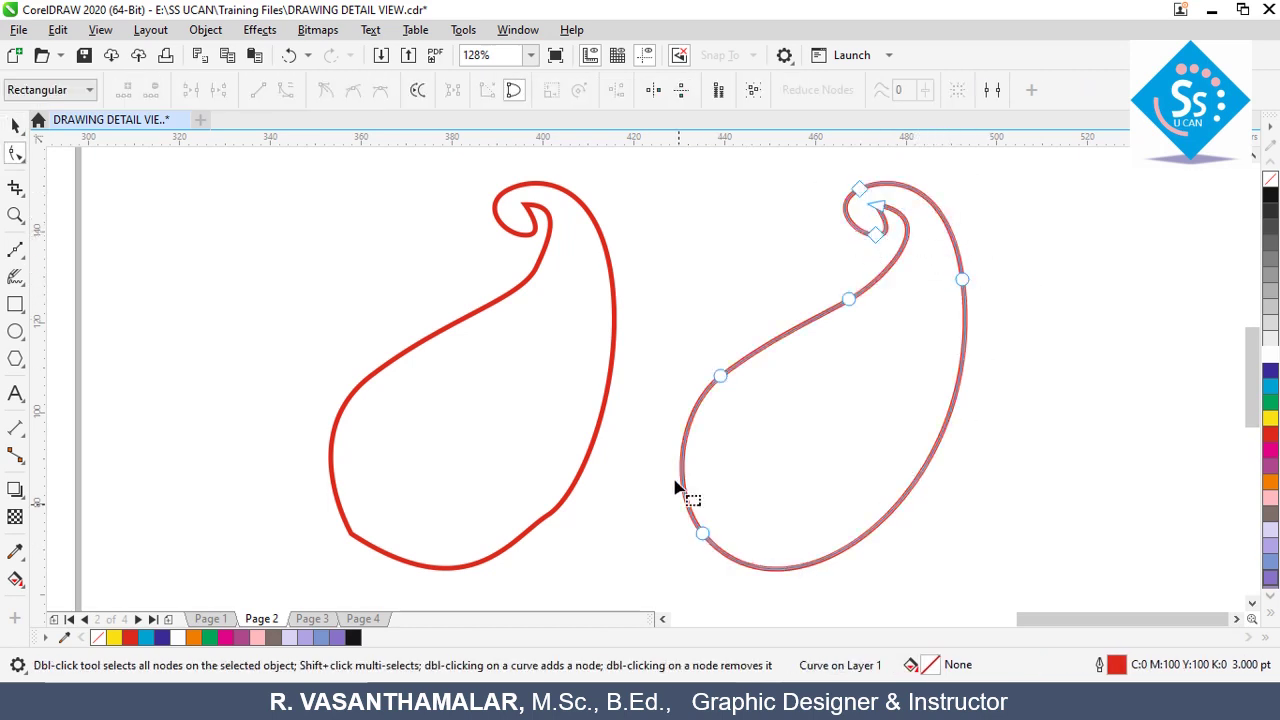
Inspect the handles of the node atop the curl and compare the original and refined outlines in a full-screen preview
{"action": "left_click", "coordinate": [859, 193]}
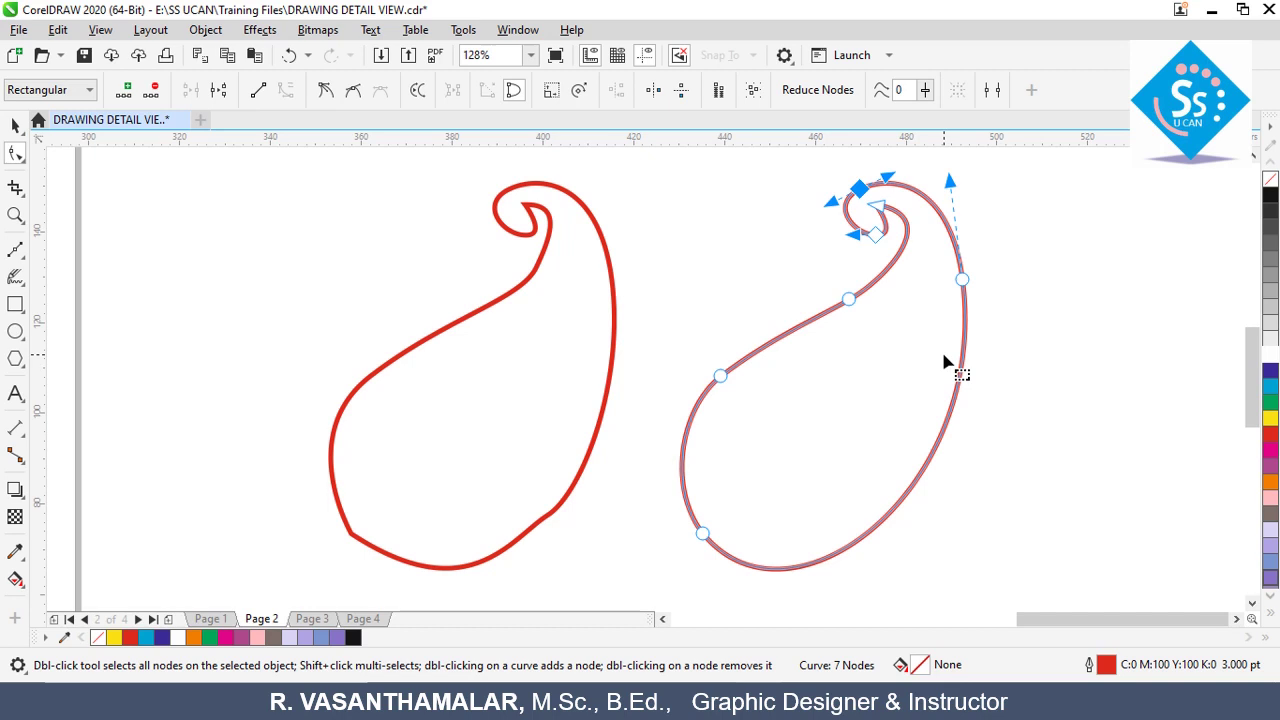
{"action": "left_click", "coordinate": [1030, 446]}
{"action": "key", "text": "space"}
{"action": "left_click", "coordinate": [1043, 462]}
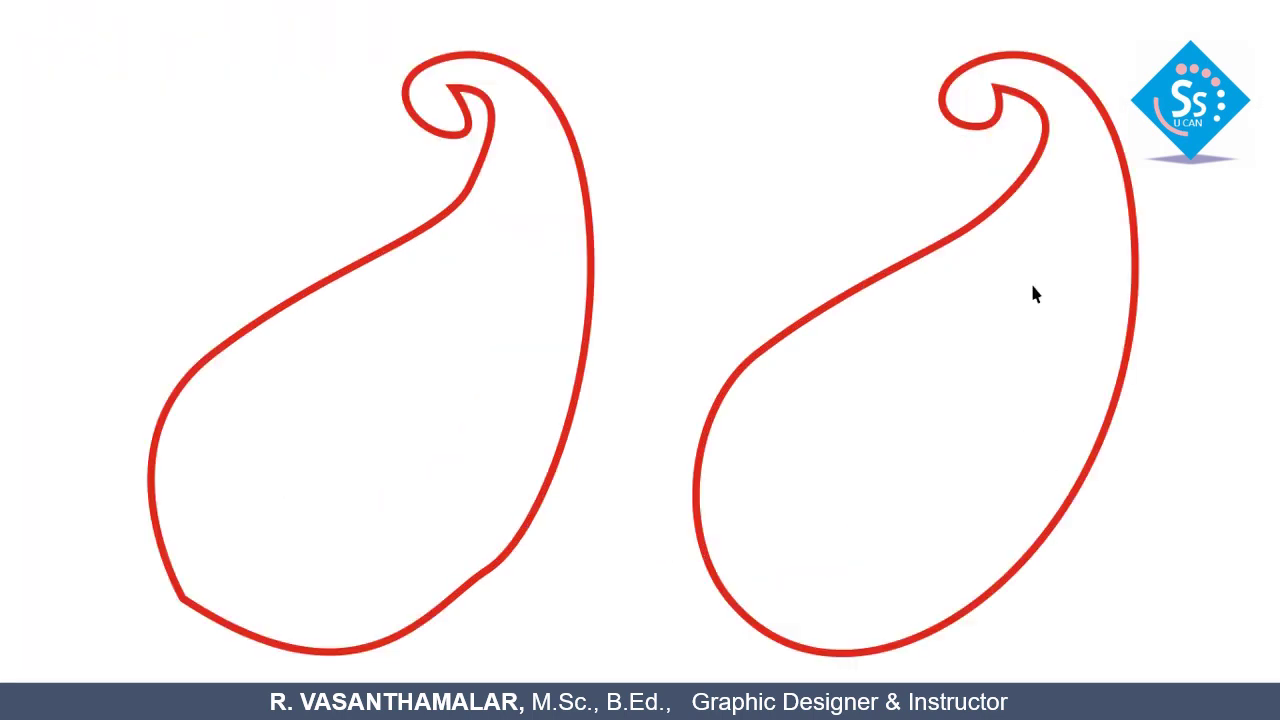